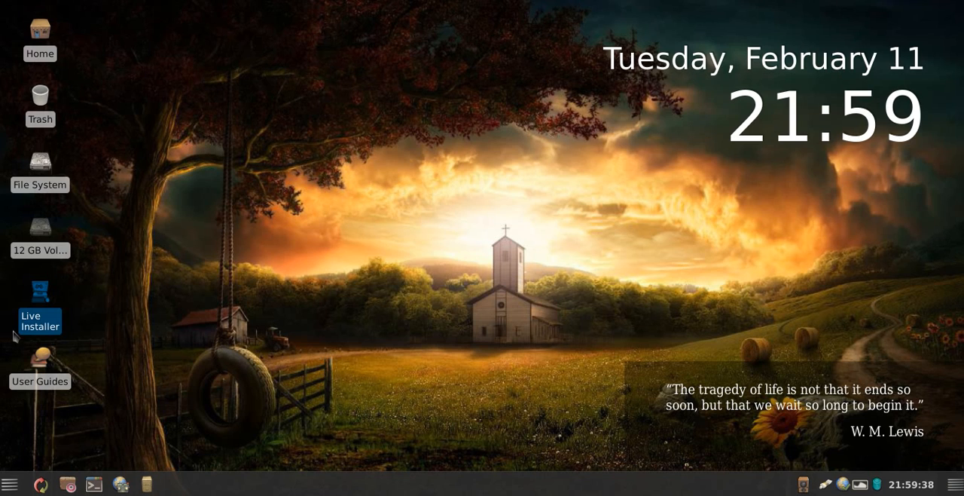
Step: Launch the Live Installer from the desktop and authenticate with the sudo password in the terminal
left_click(64, 326)
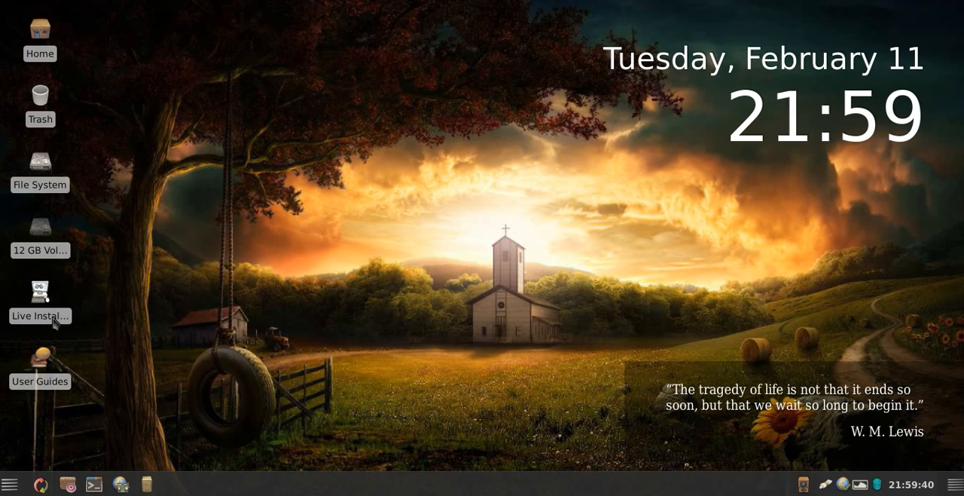
left_click(50, 325)
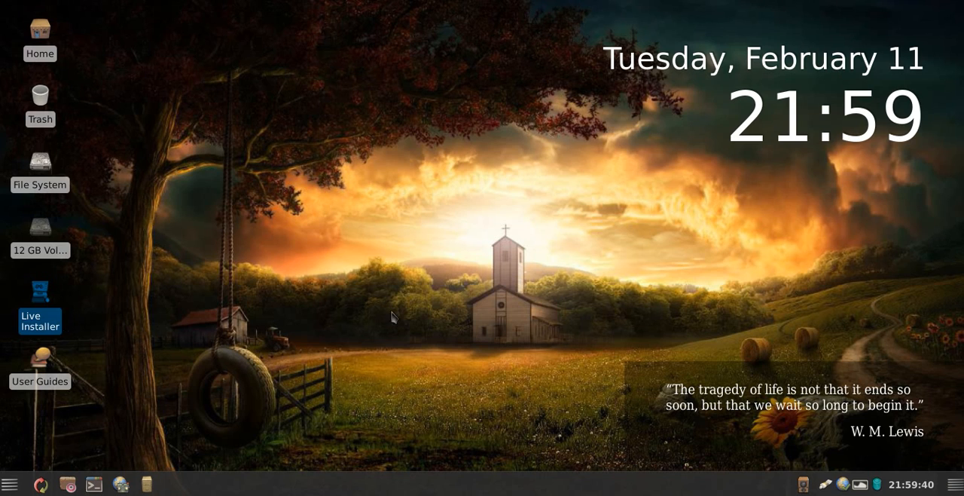
double_click(48, 325)
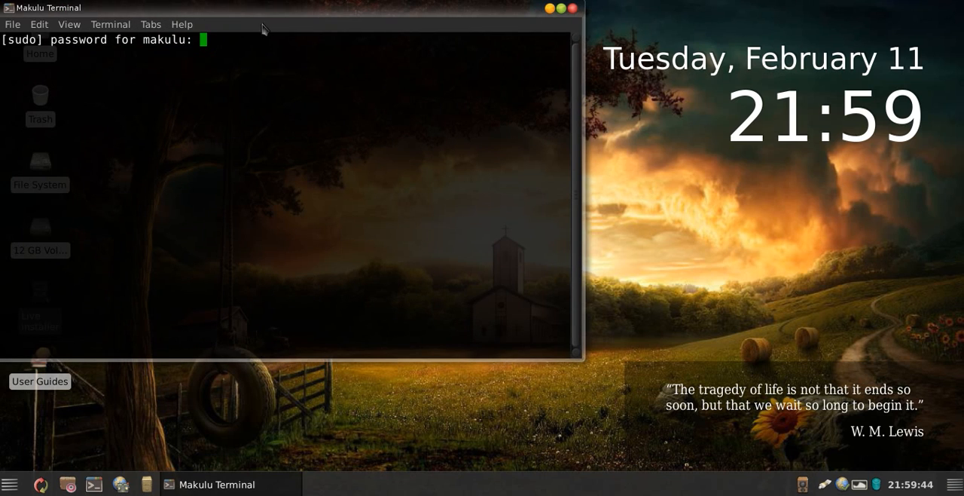
left_click(289, 123)
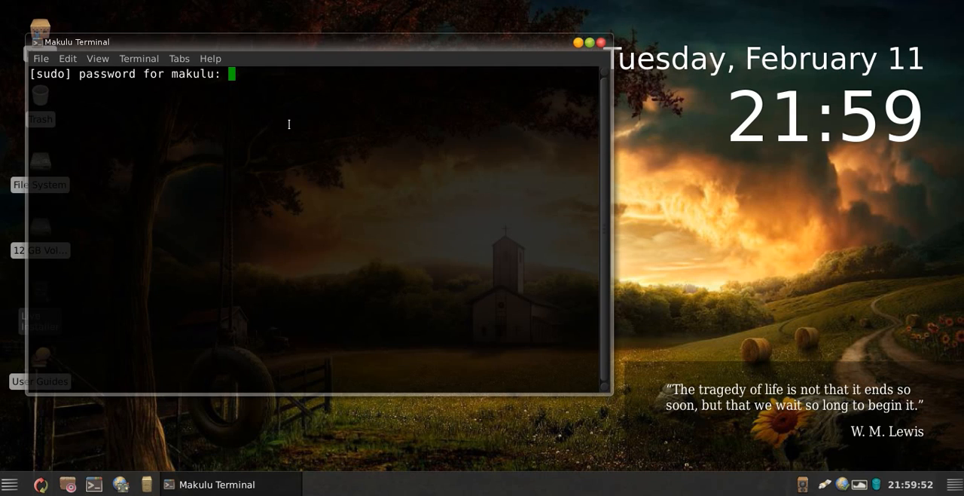
key("Return")
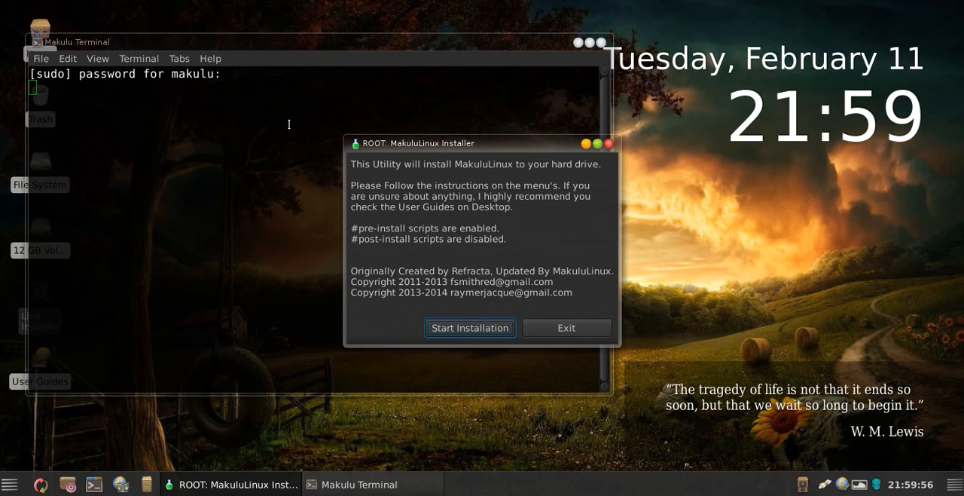
Step: Start the installation and set the geographic area to Africa with the Johannesburg time zone
left_click_drag(469, 145, 415, 145)
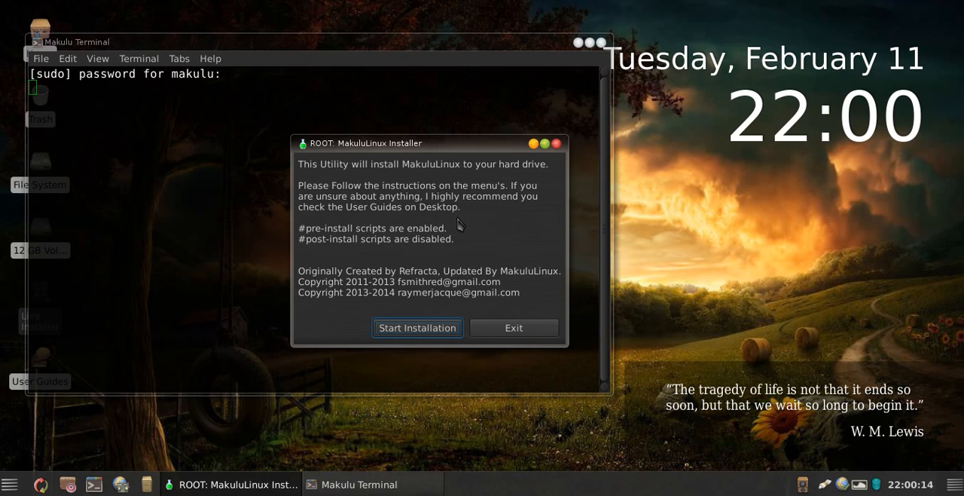
left_click(415, 329)
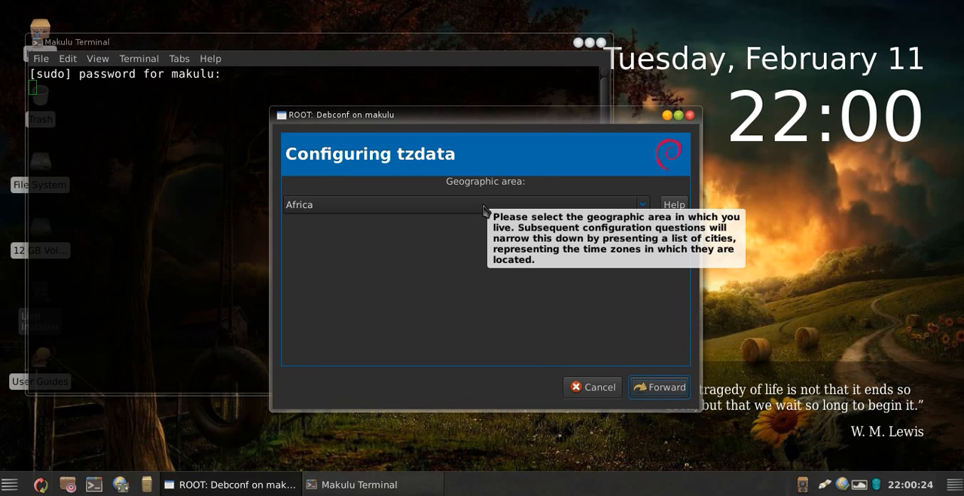
left_click(484, 210)
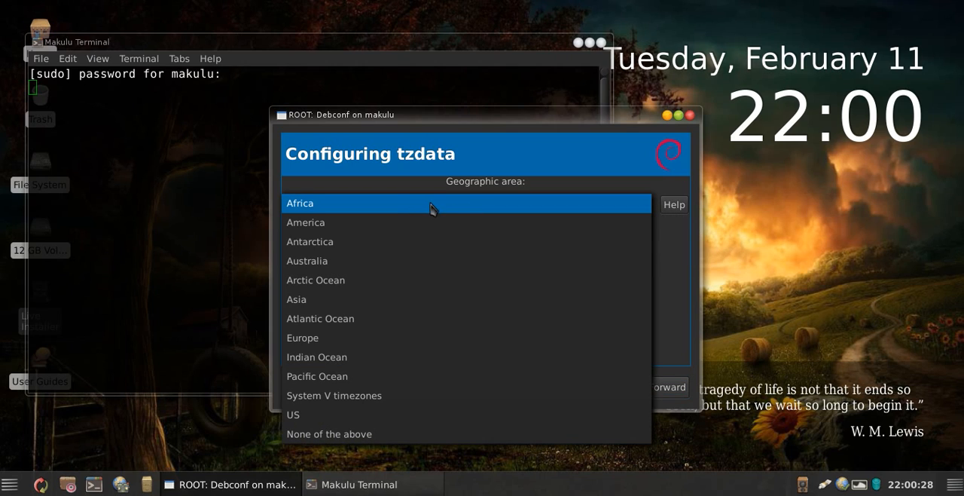
left_click(394, 210)
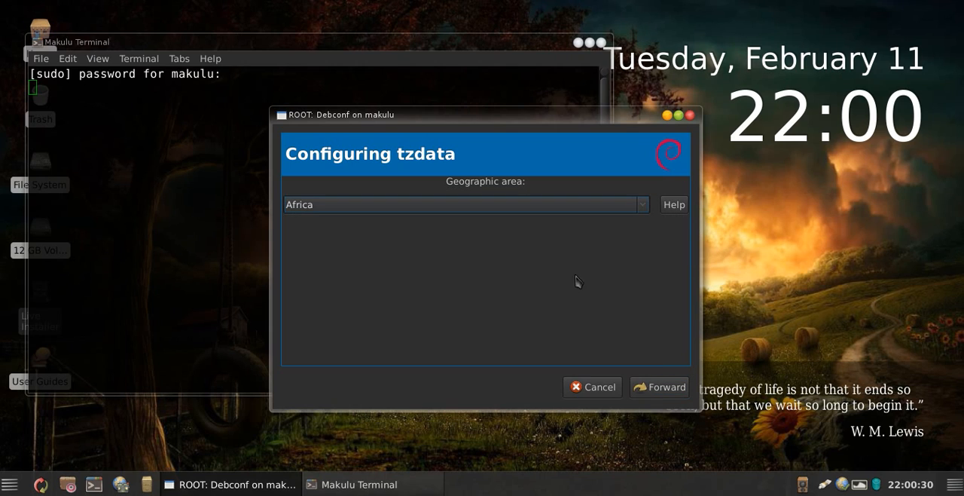
left_click(663, 387)
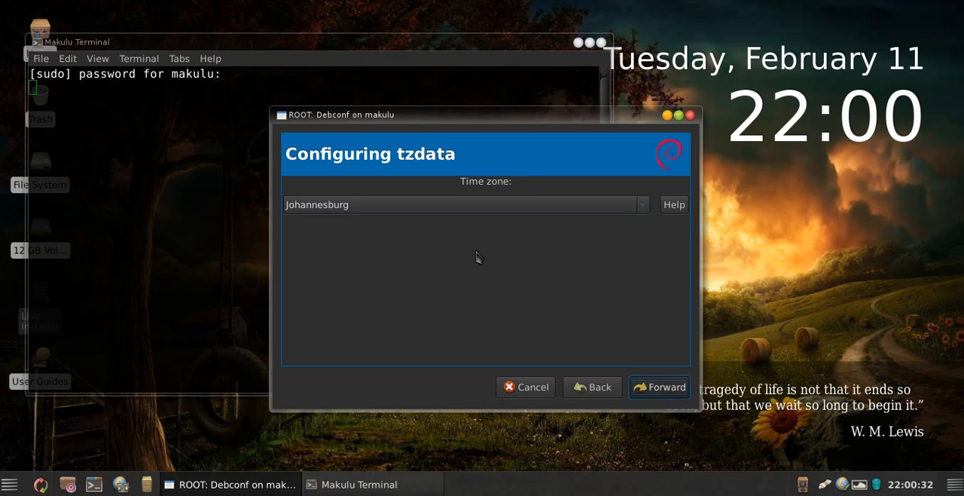
left_click(345, 210)
left_click(343, 203)
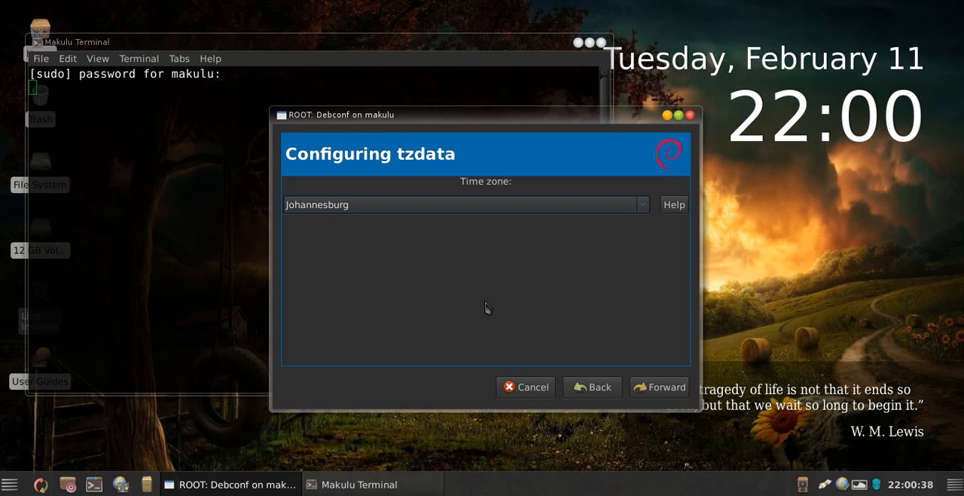
left_click(655, 387)
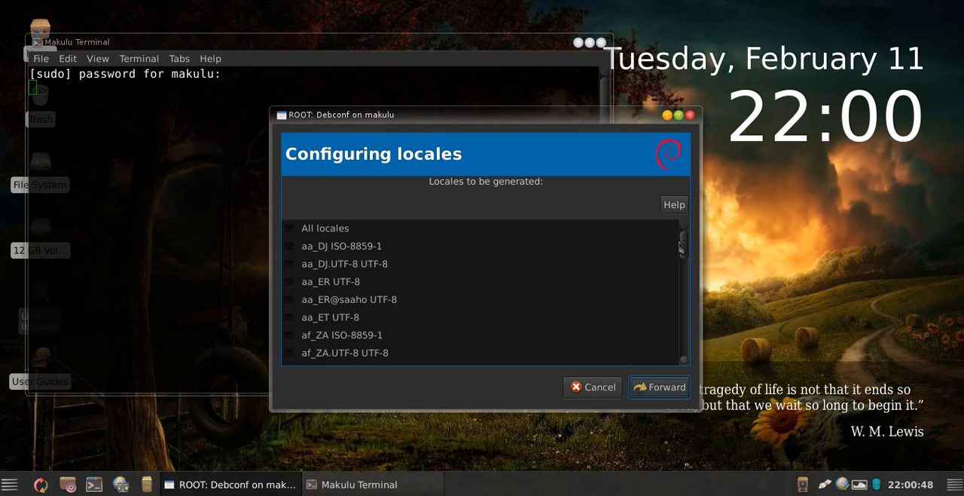
Step: Choose en_ZA.UTF-8 UTF-8 as the locale to generate and continue
scroll(685, 253, "down", 2)
mouse_move(686, 253)
left_mouse_down()
mouse_move(683, 272)
mouse_move(684, 254)
left_mouse_up()
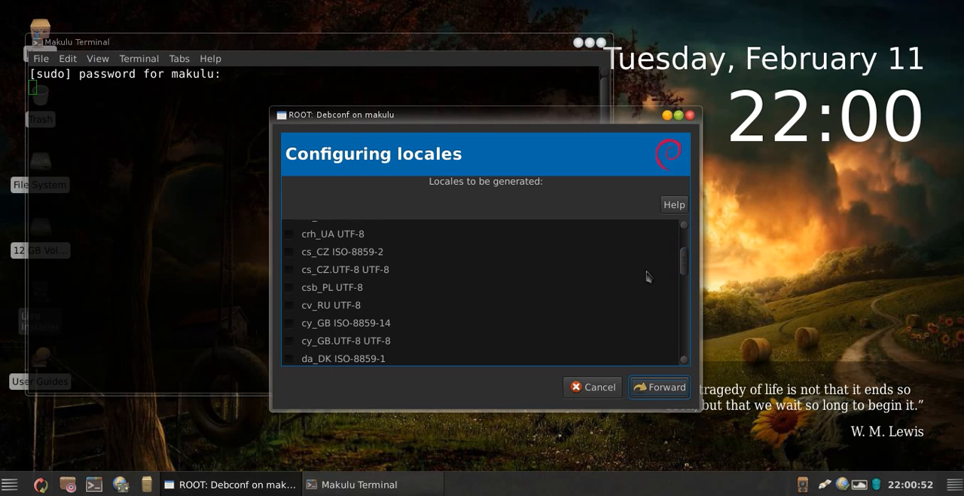
scroll(335, 297, "down", 3)
scroll(335, 298, "down", 2)
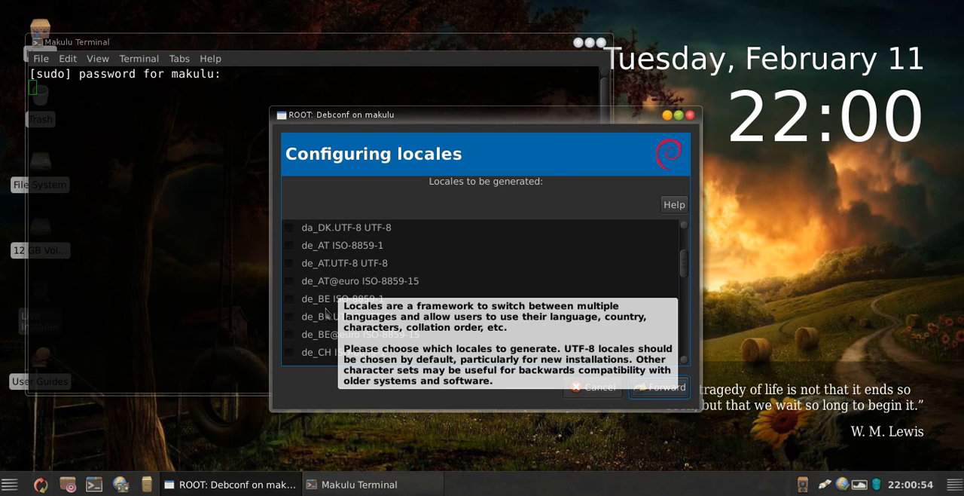
left_click(354, 265)
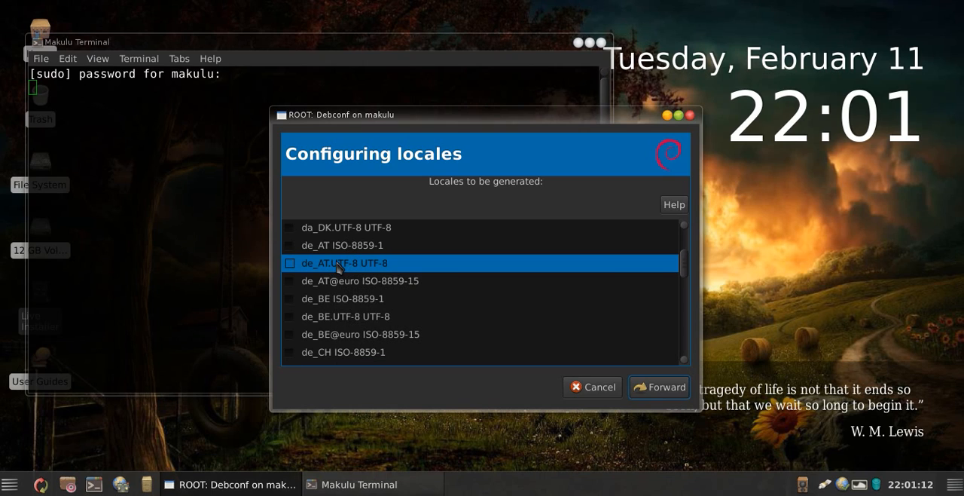
left_click_drag(684, 266, 687, 281)
left_click(367, 293)
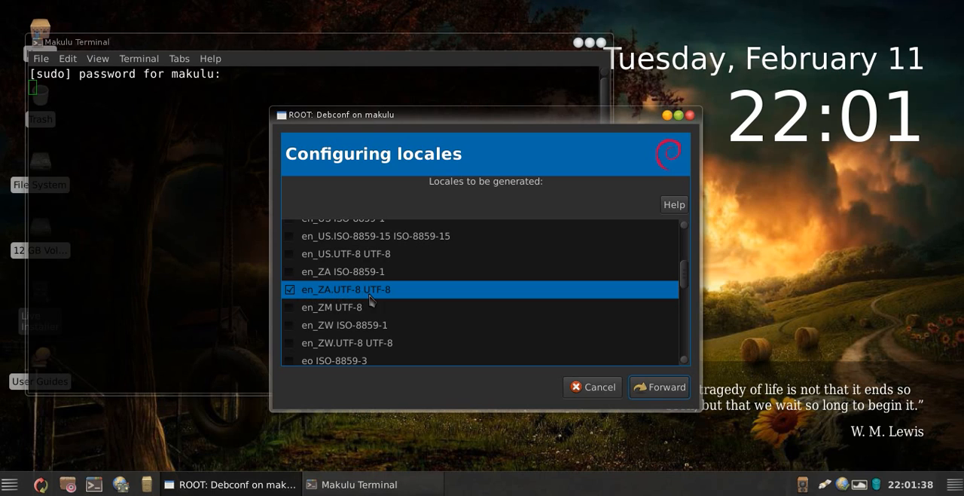
left_click(654, 388)
Step: Set en_ZA.UTF-8 as the default locale for the system environment
left_click(441, 206)
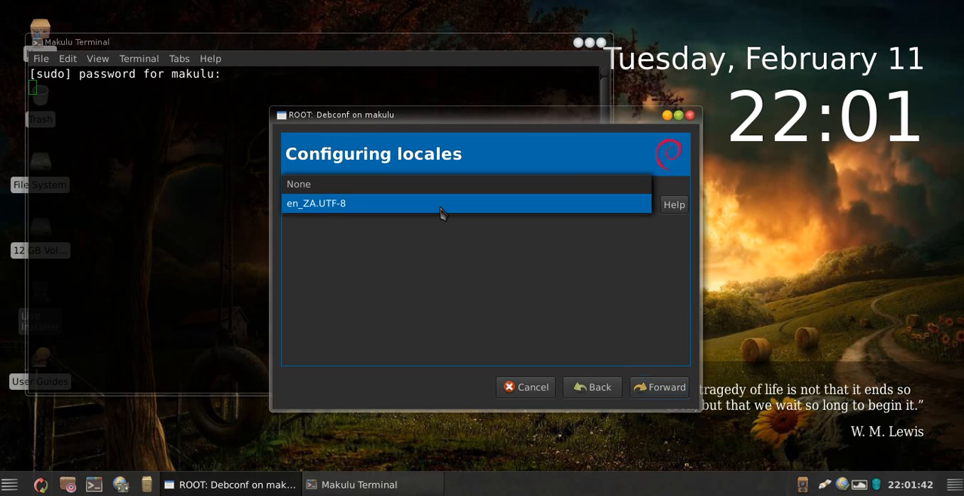
left_click(410, 201)
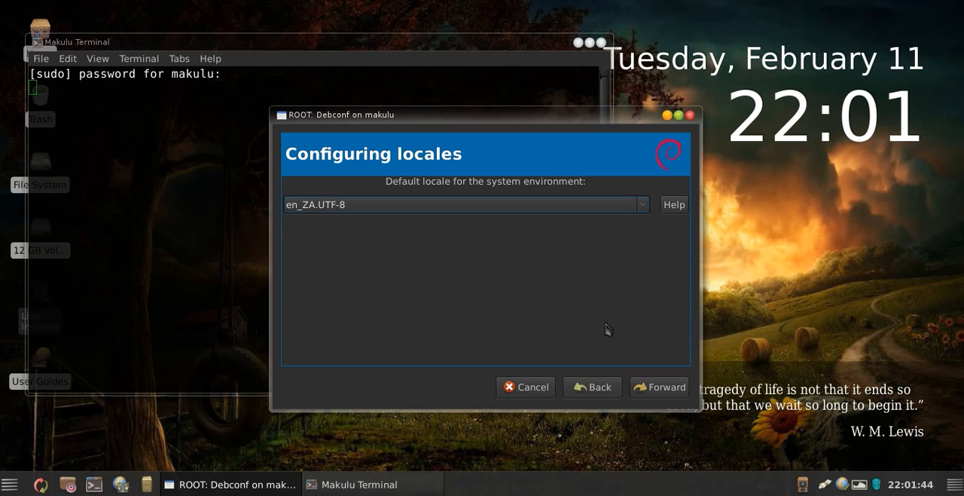
left_click(654, 388)
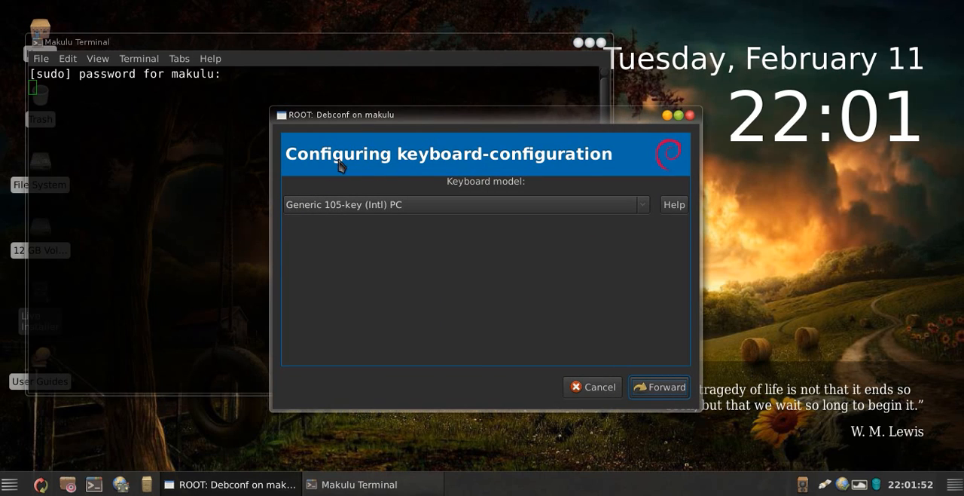
Step: Choose Generic 105-key (Intl) PC as the keyboard model and continue
left_click(414, 208)
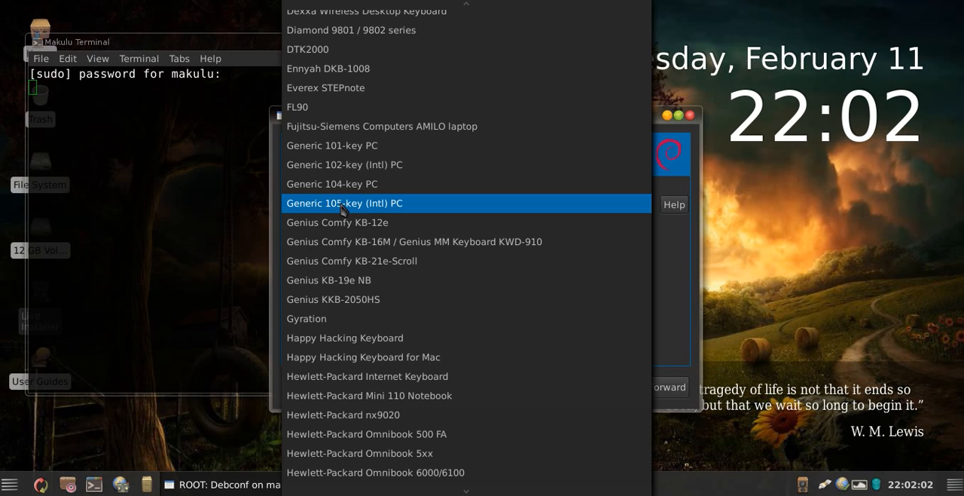
key("Up")
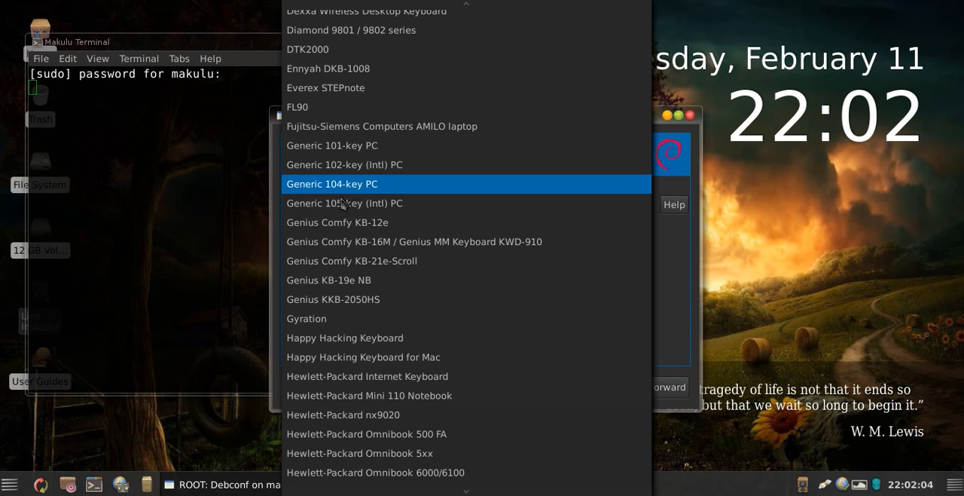
left_click(346, 203)
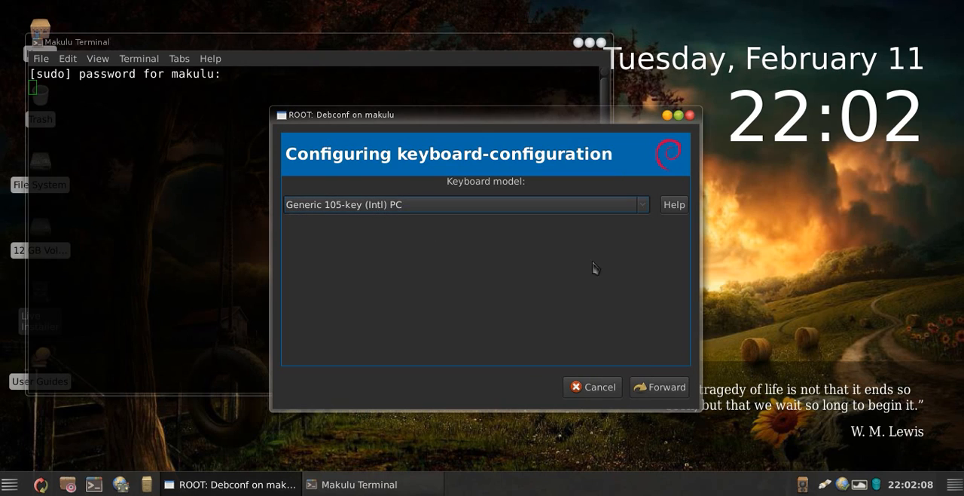
left_click(661, 388)
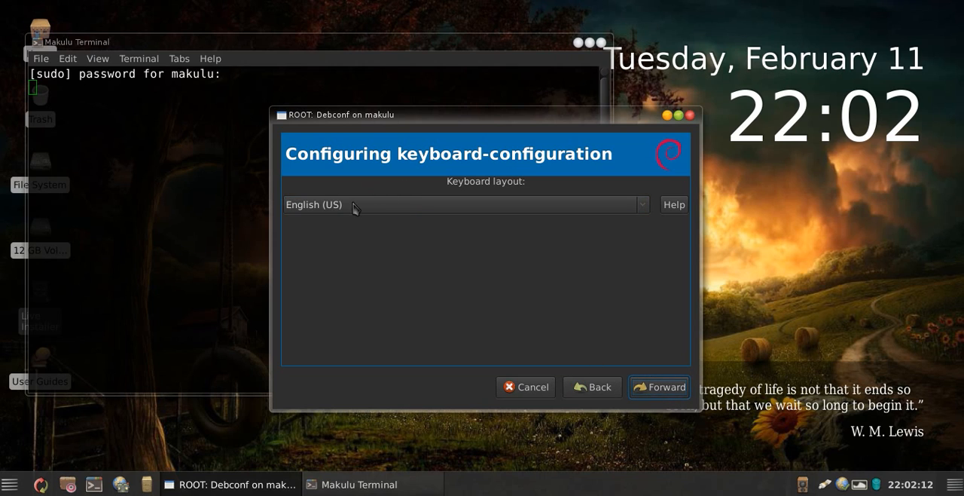
Step: Set the keyboard layout to English (US) and accept the default AltGr, compose key and X server termination settings
left_click(364, 210)
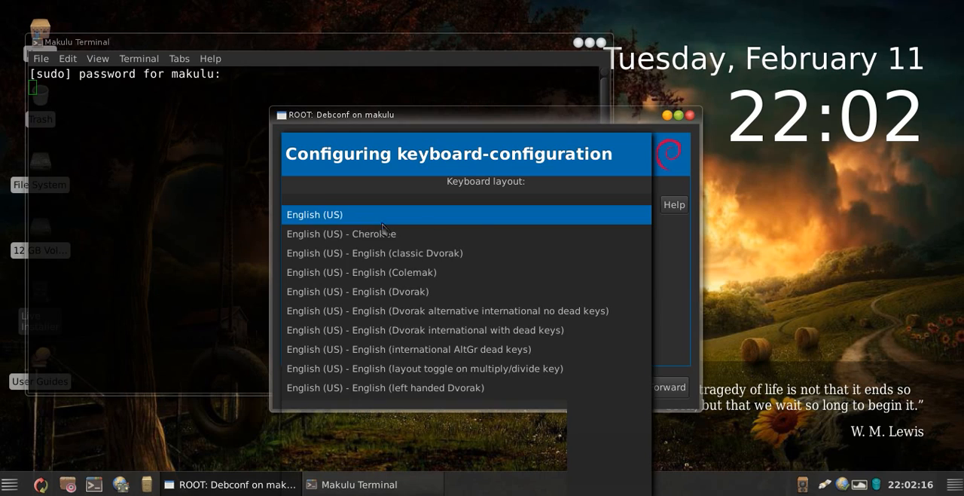
left_click(381, 219)
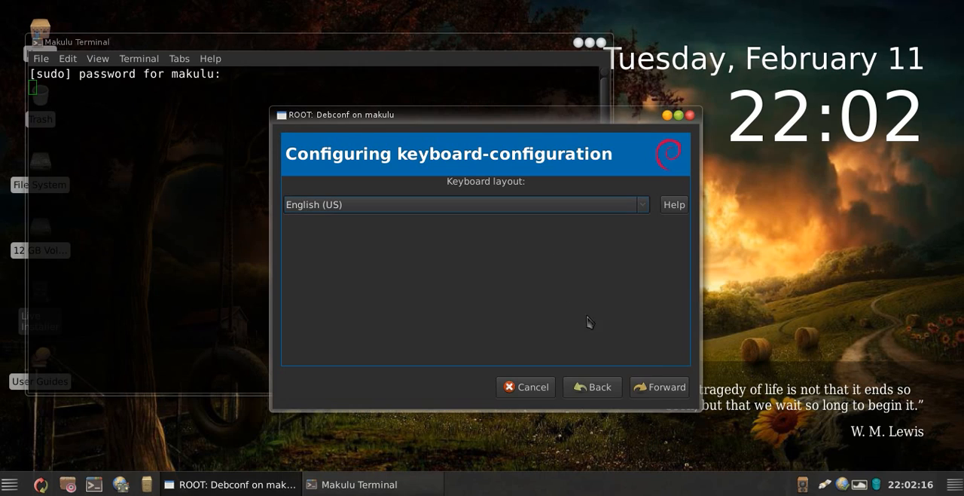
left_click(662, 391)
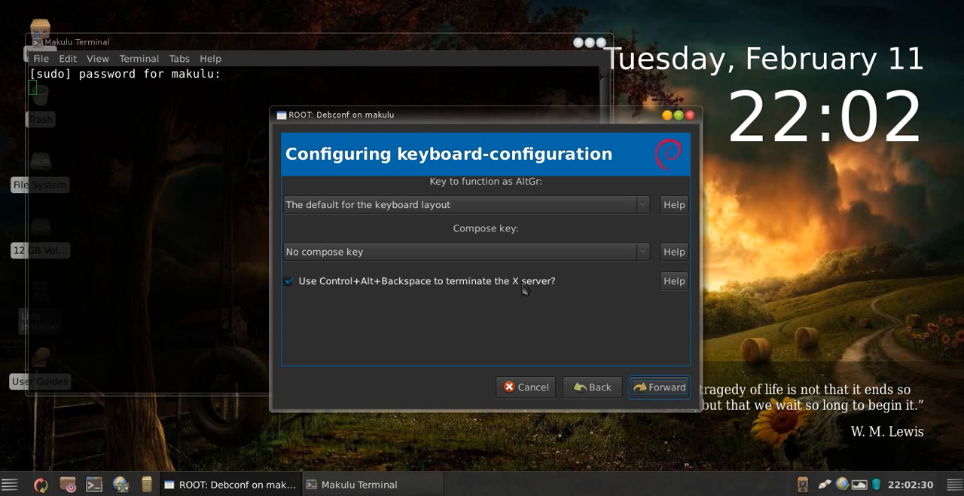
left_click(656, 395)
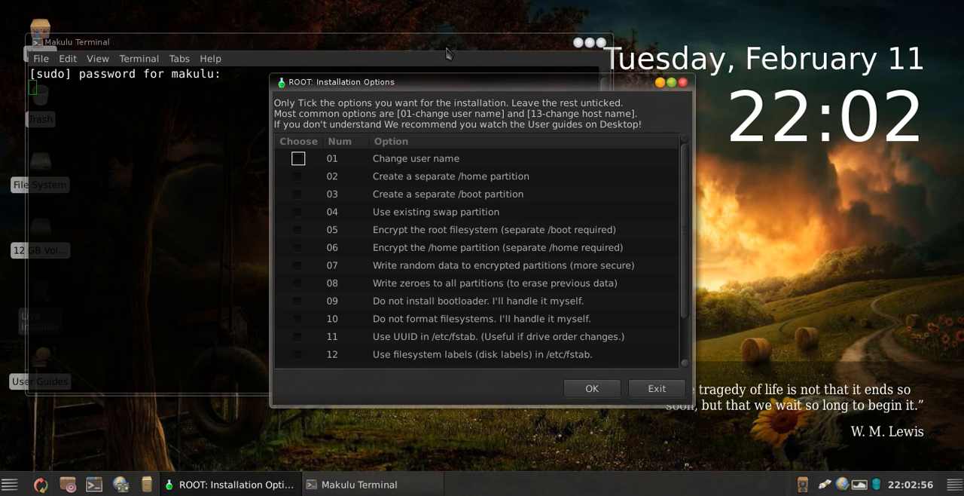
Step: Enable installation options 01 Change user name and 13 Change hostname
left_click_drag(424, 92, 424, 95)
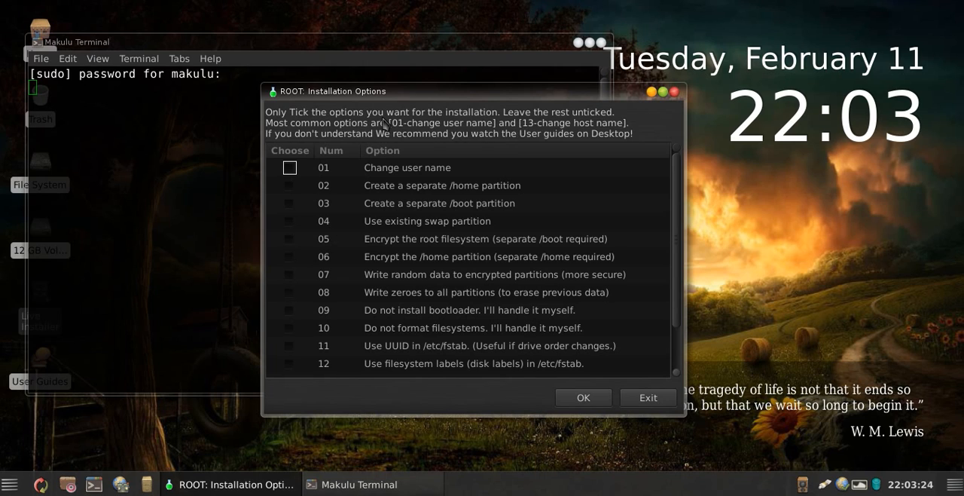
left_click(290, 170)
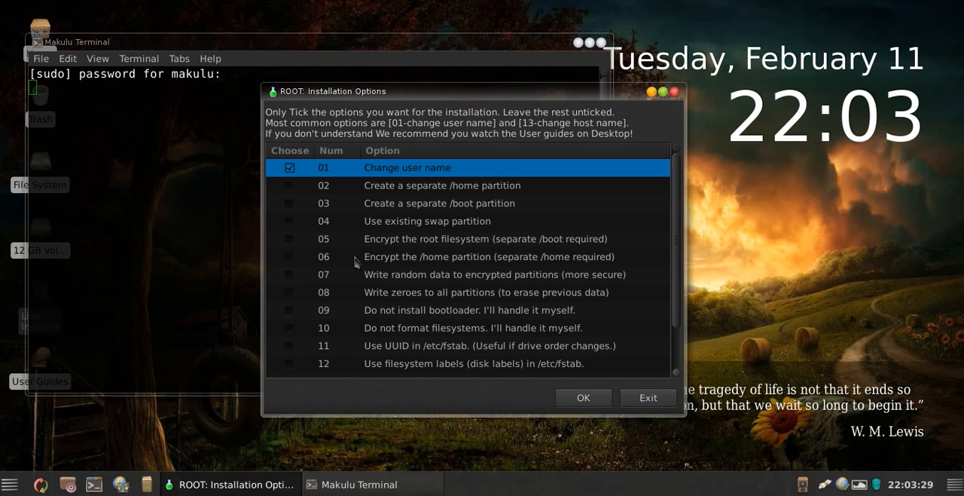
scroll(354, 261, "down", 1)
left_click(290, 333)
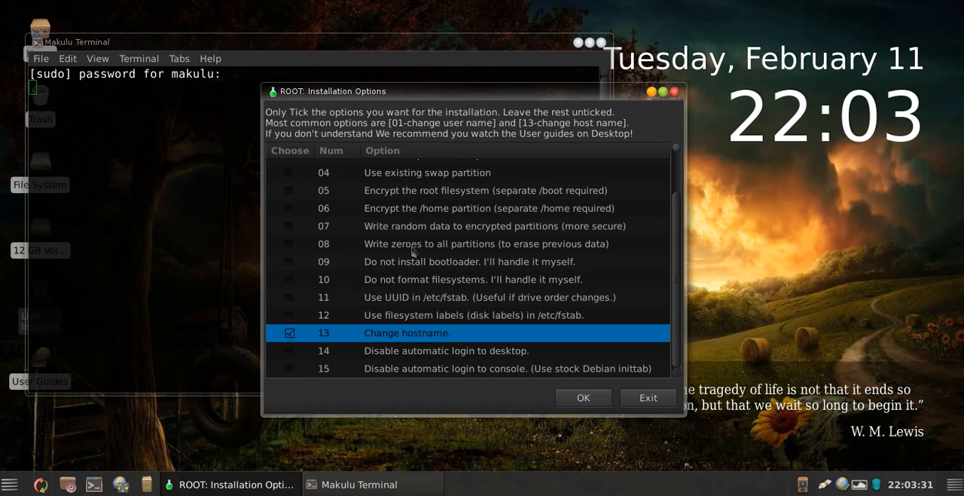
Step: Review the remaining installation options, especially the existing swap partition and the separate /boot partition
scroll(433, 218, "up", 1)
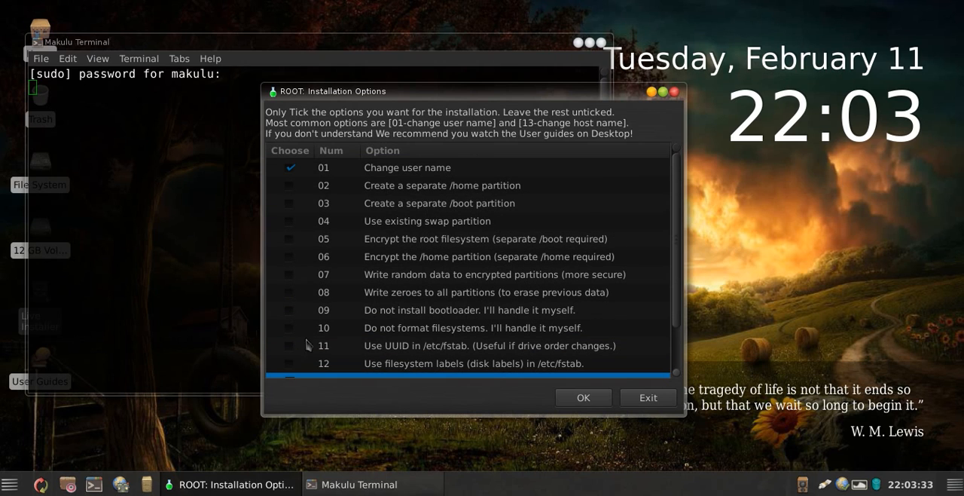
left_click(395, 225)
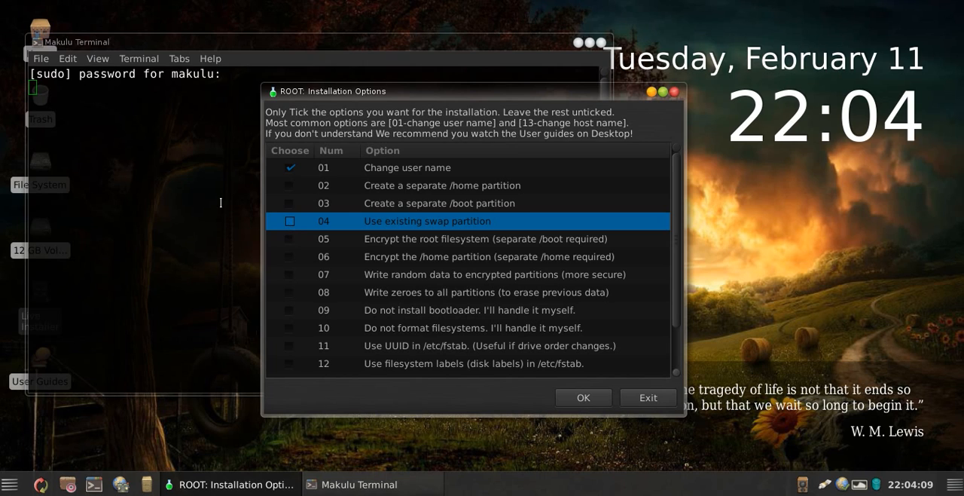
left_click(375, 175)
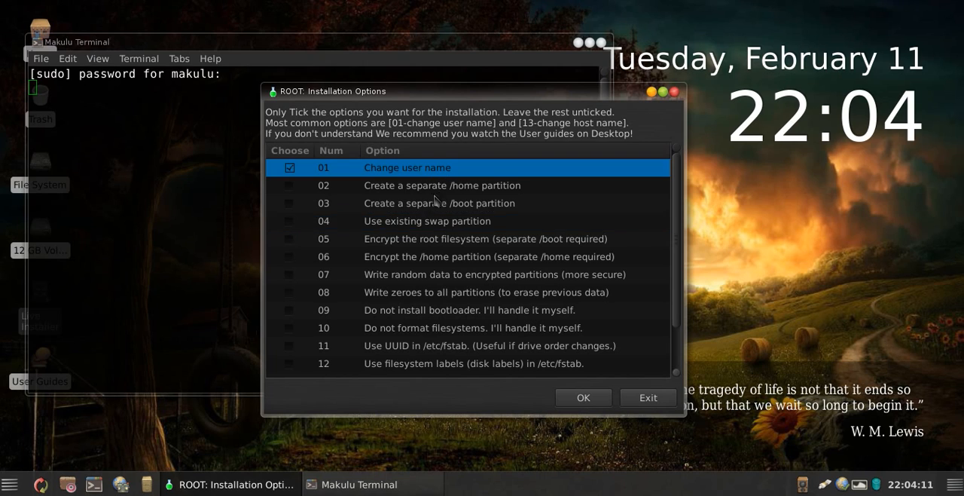
scroll(404, 296, "down", 2)
scroll(404, 296, "up", 2)
left_click(413, 227)
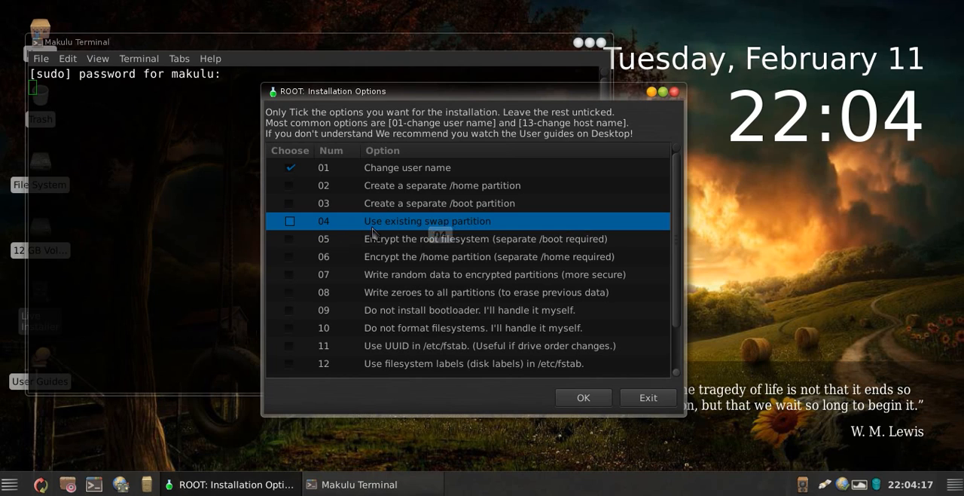
left_click(407, 204)
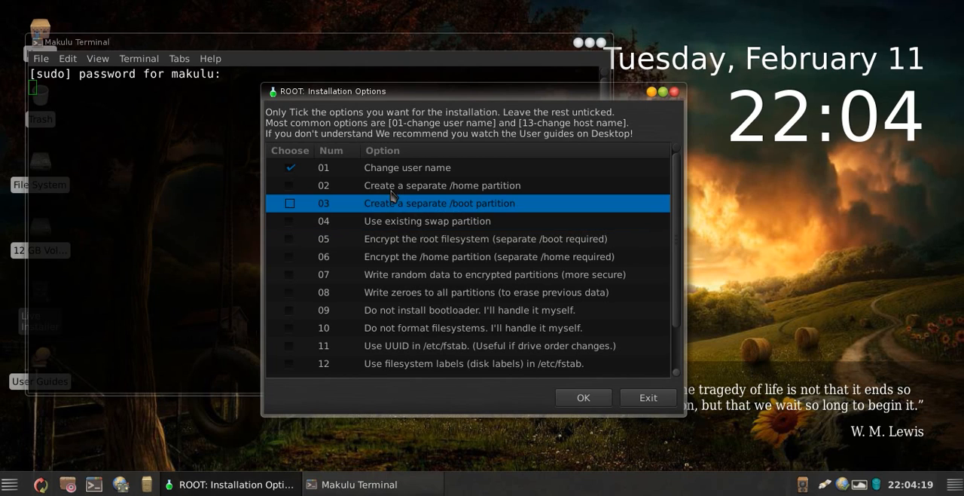
Step: Accept the selected installation options and run GParted as the partitioner
left_click(395, 171)
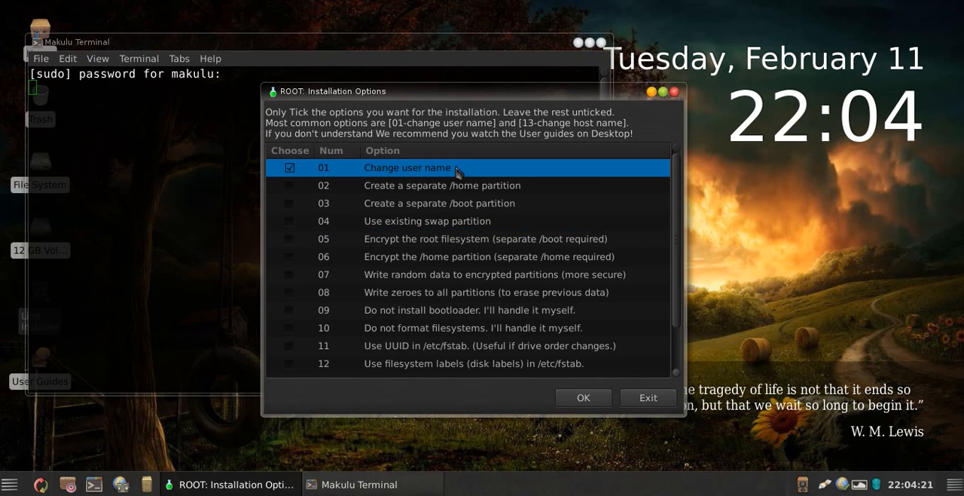
scroll(436, 290, "down", 2)
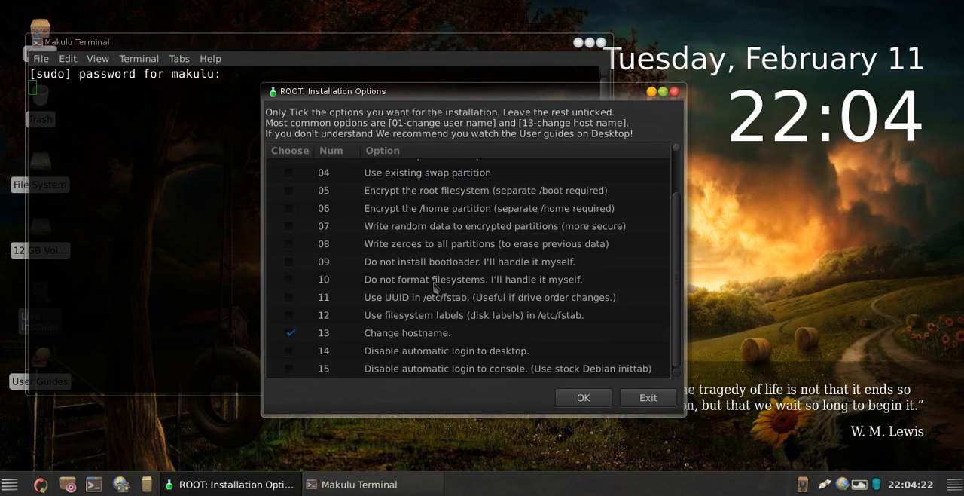
left_click(591, 399)
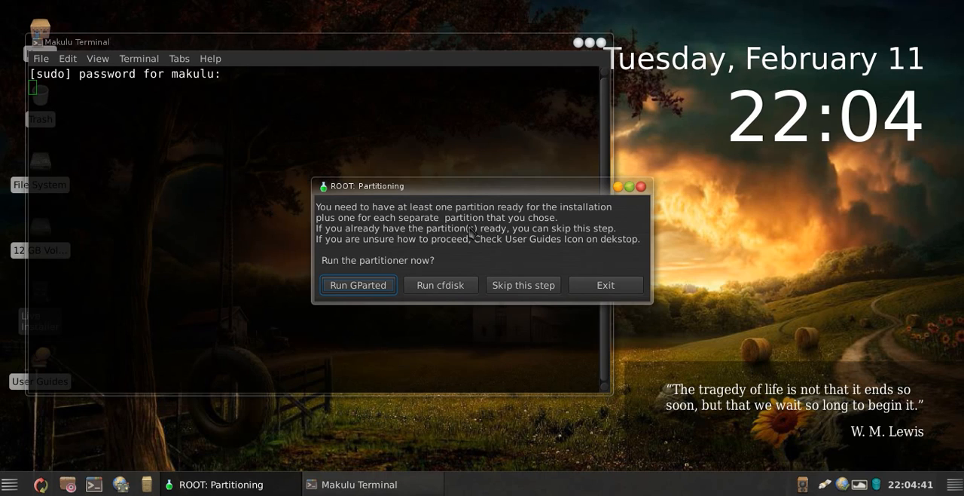
left_click(363, 284)
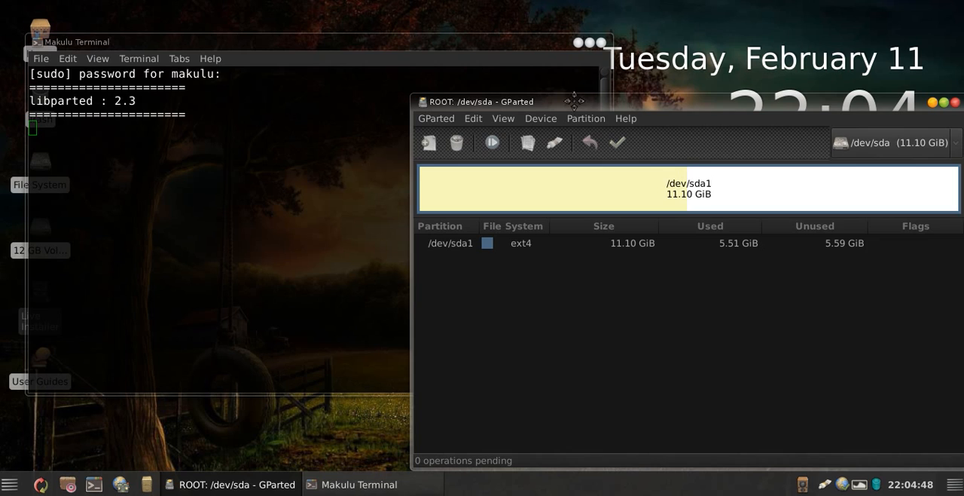
Step: Mark the existing /dev/sda1 ext4 partition for deletion in GParted
left_click_drag(491, 97, 284, 103)
right_click(443, 183)
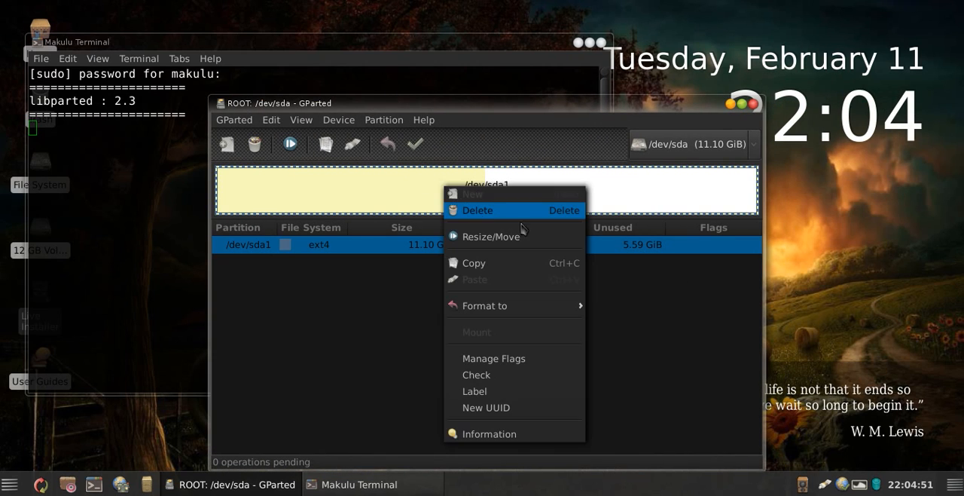
left_click(476, 211)
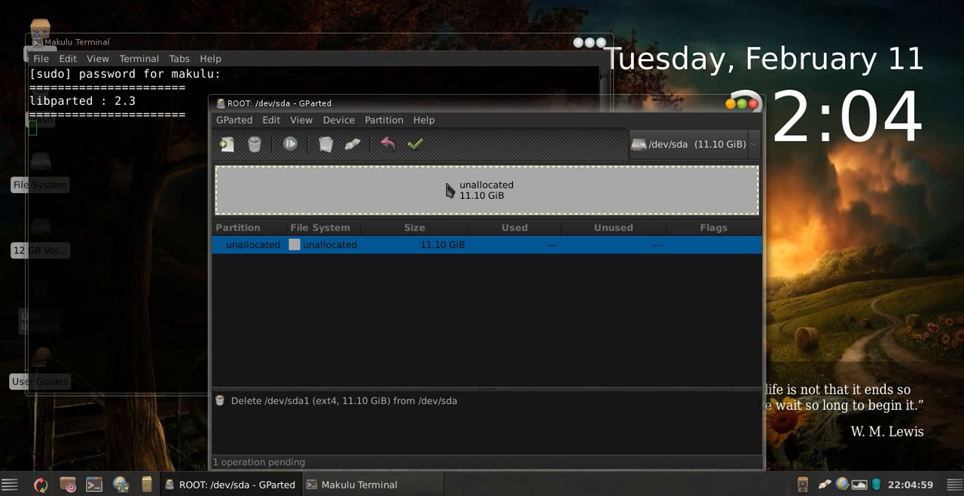
Step: Try to create a new partition table on /dev/sda
left_click(339, 119)
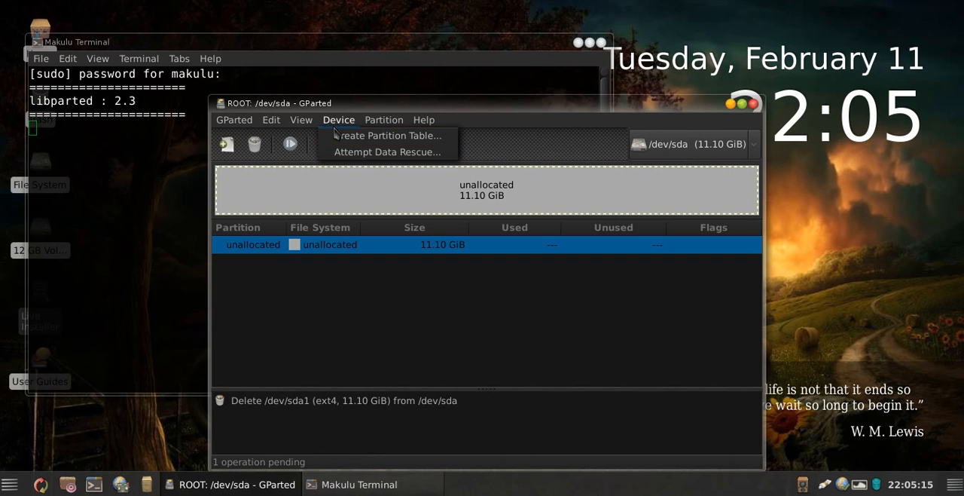
left_click(346, 144)
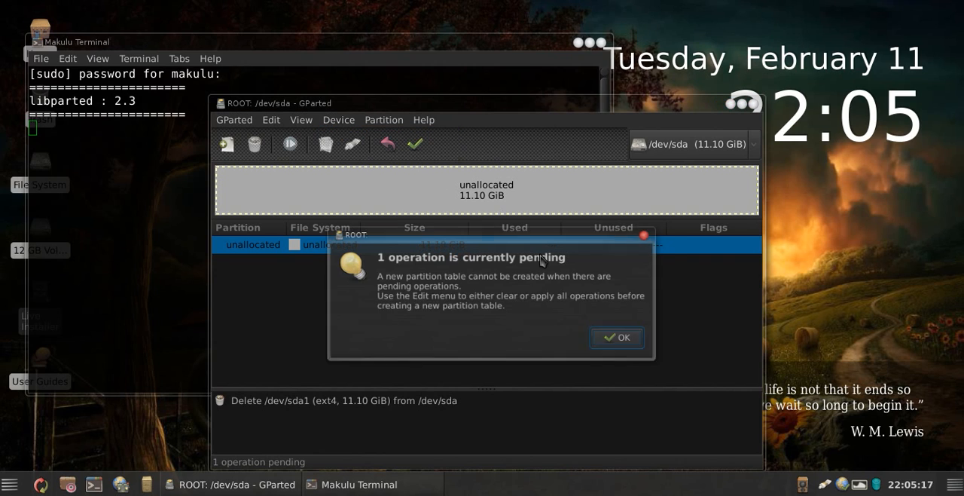
left_click(631, 360)
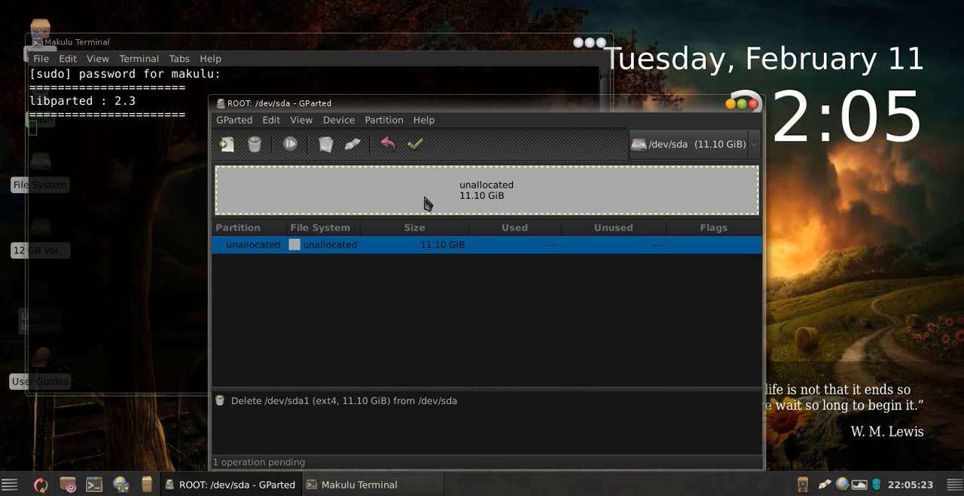
left_click(348, 122)
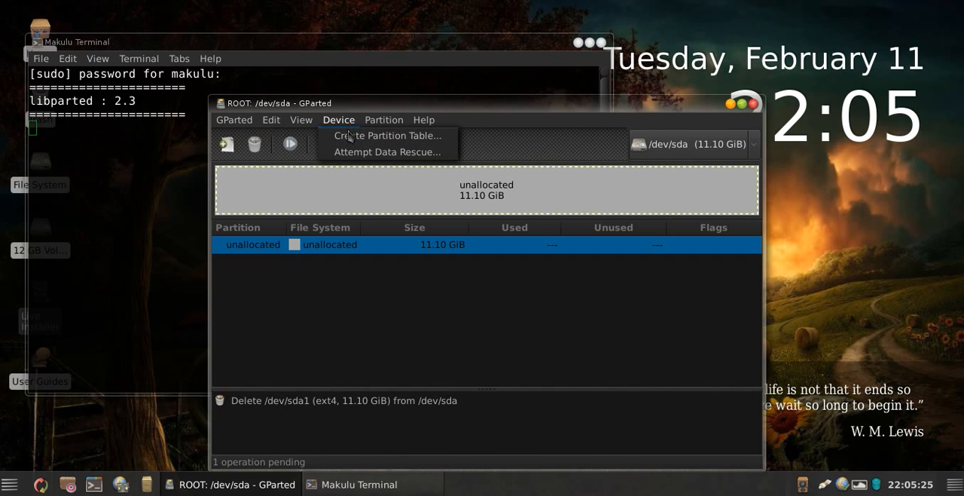
left_click(351, 137)
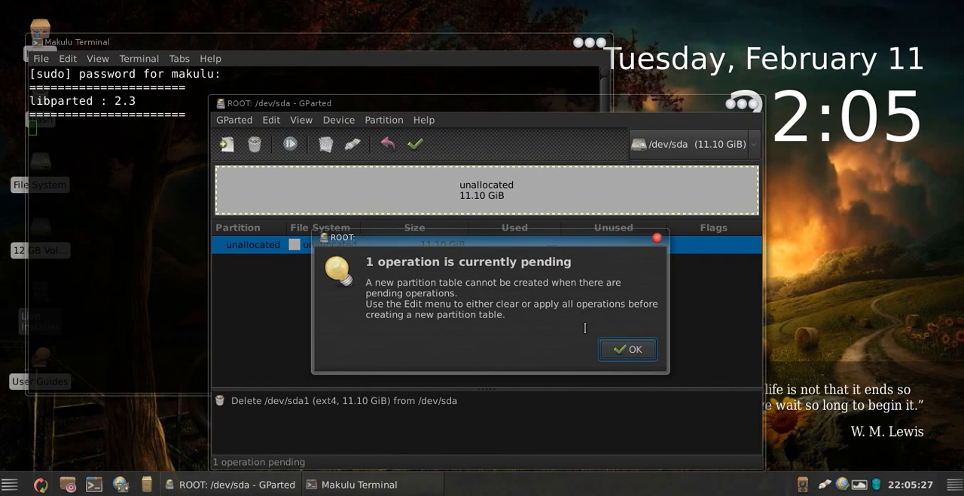
left_click(622, 348)
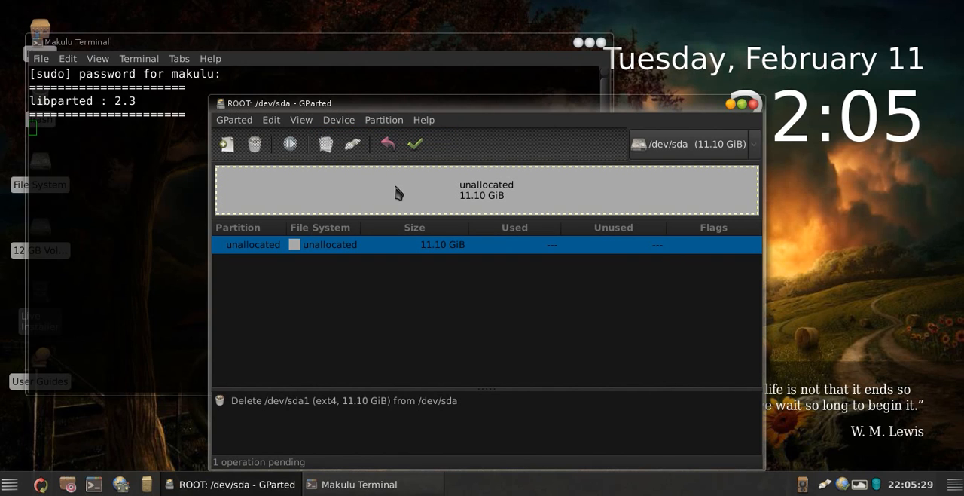
right_click(395, 186)
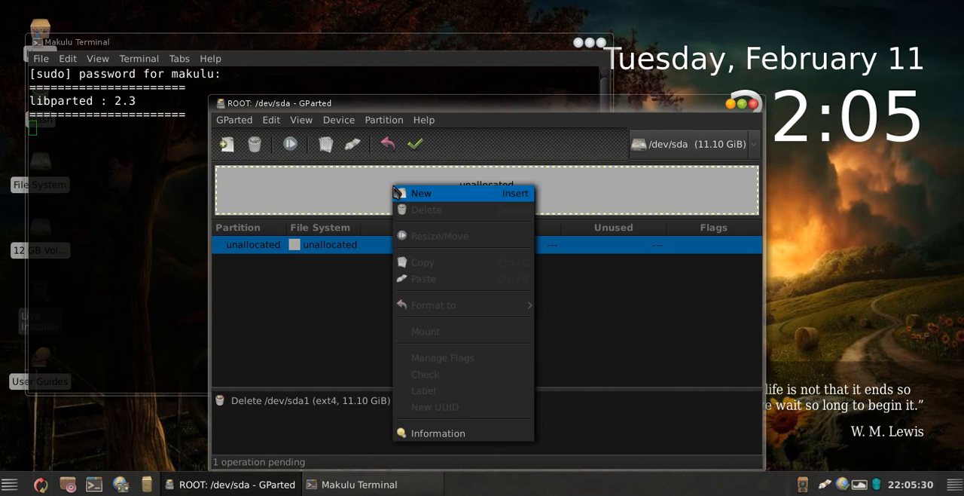
left_click(265, 187)
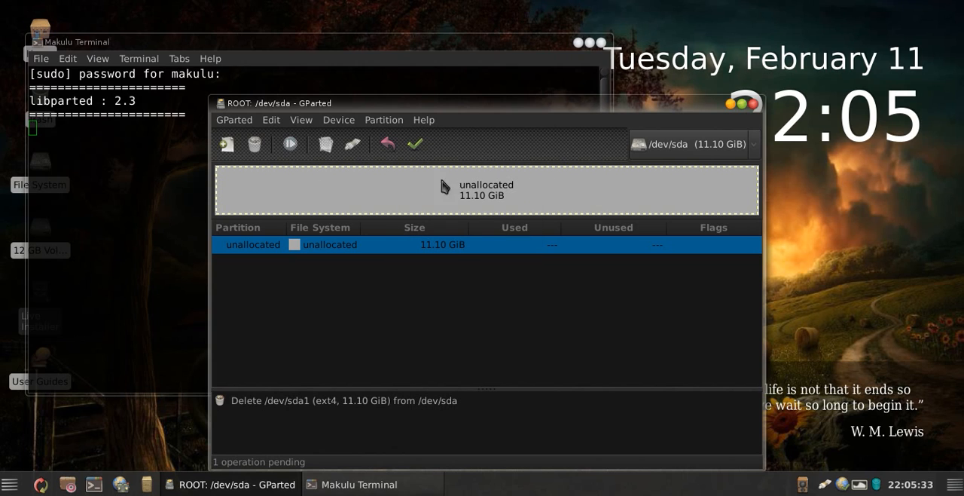
right_click(422, 184)
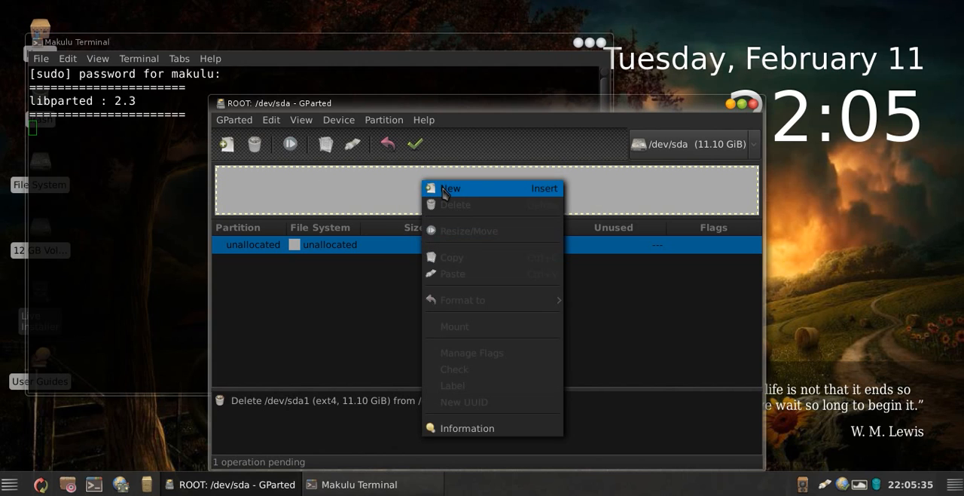
left_click(302, 192)
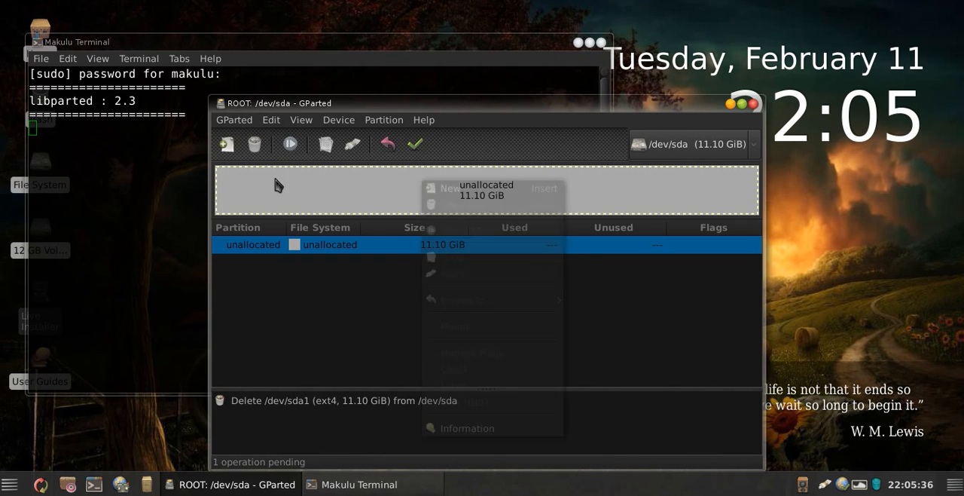
Step: Add a new primary ext4 partition of 11368 MiB that fills the unallocated space on /dev/sda
right_click(386, 204)
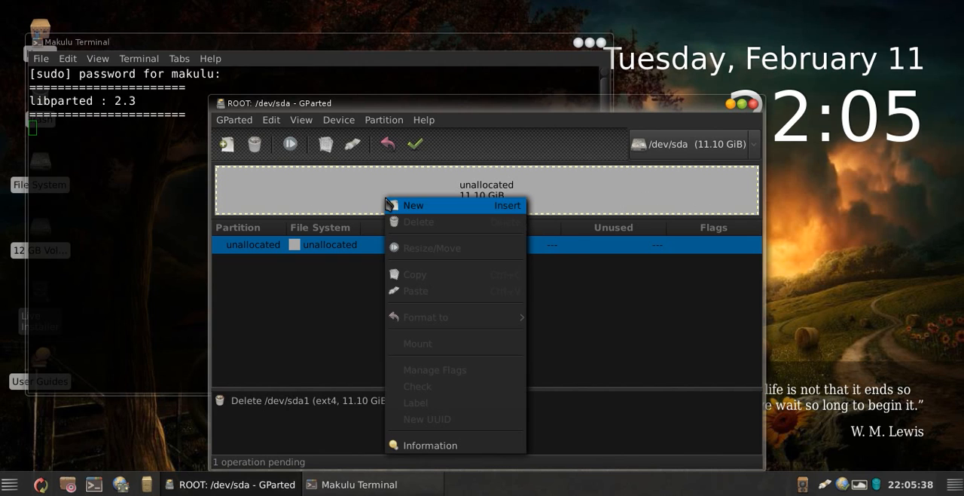
left_click(445, 208)
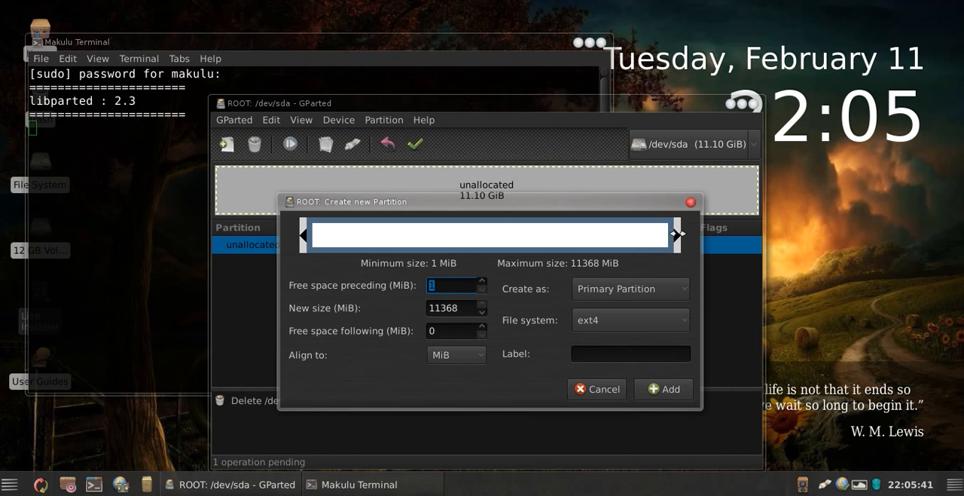
mouse_move(676, 234)
left_mouse_down()
mouse_move(424, 234)
mouse_move(683, 235)
left_mouse_up()
mouse_move(676, 234)
left_mouse_down()
mouse_move(445, 230)
mouse_move(684, 238)
left_mouse_up()
scroll(588, 329, "up", 1)
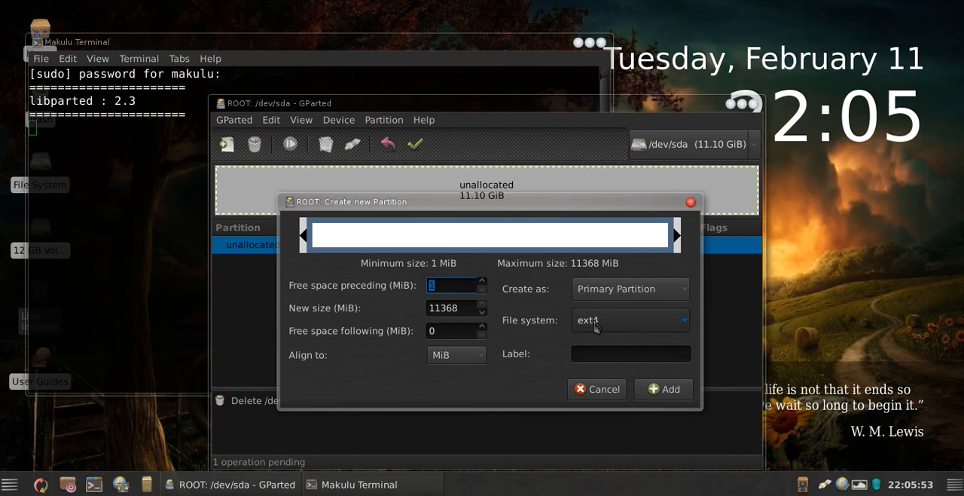
left_click(587, 329)
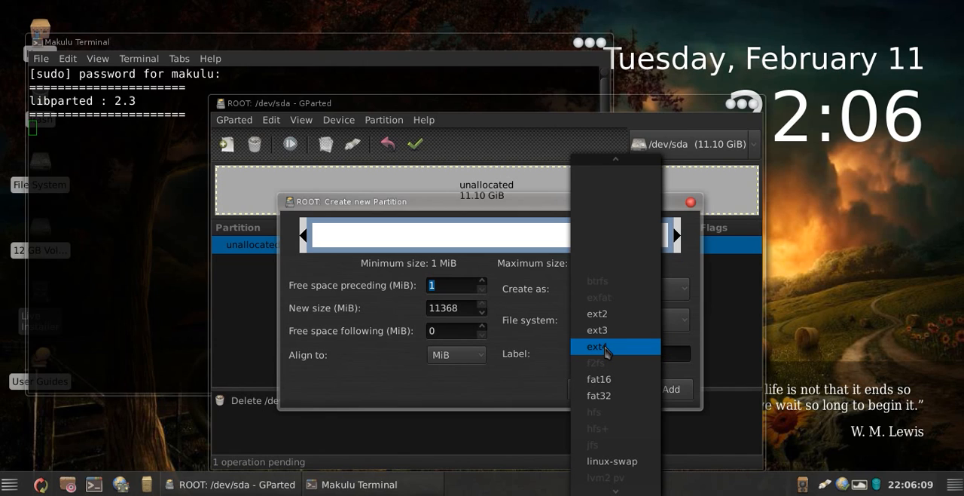
left_click(604, 348)
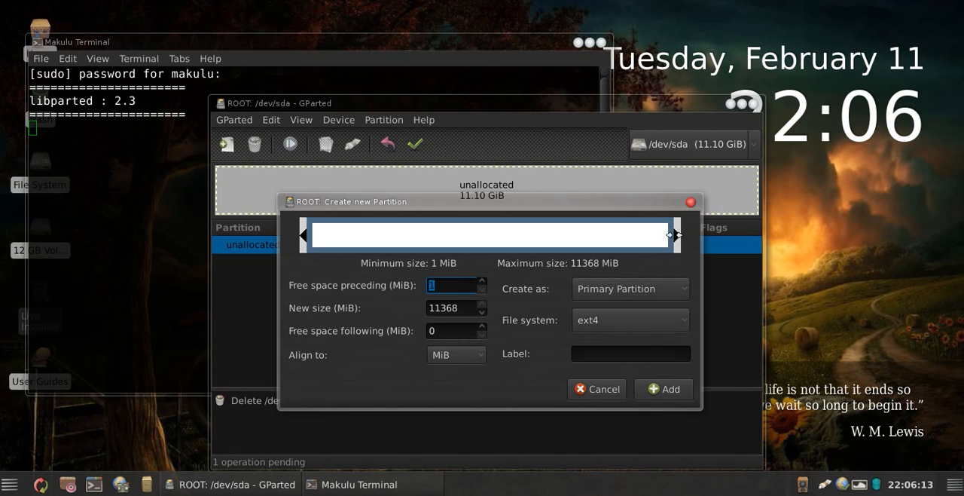
left_click(661, 391)
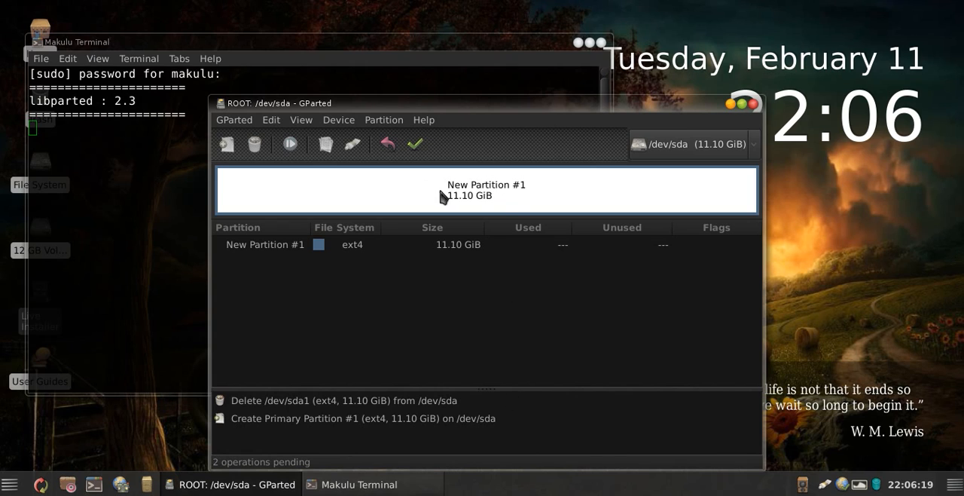
Step: Apply the pending delete and create operations to /dev/sda and close GParted
left_click(416, 145)
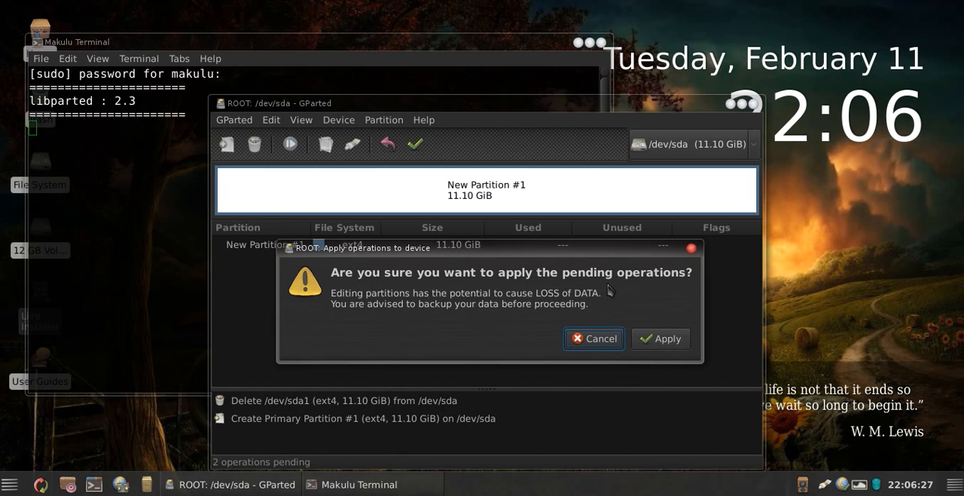
left_click(657, 339)
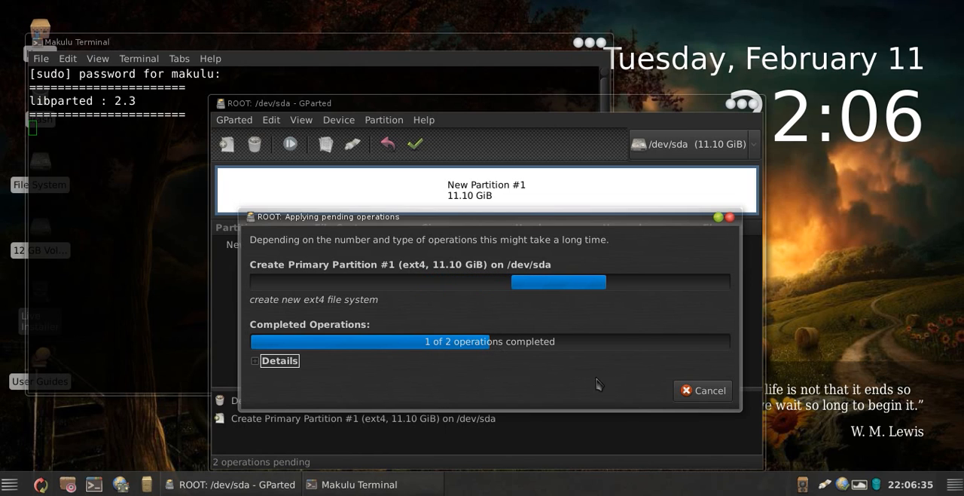
left_click_drag(461, 218, 472, 66)
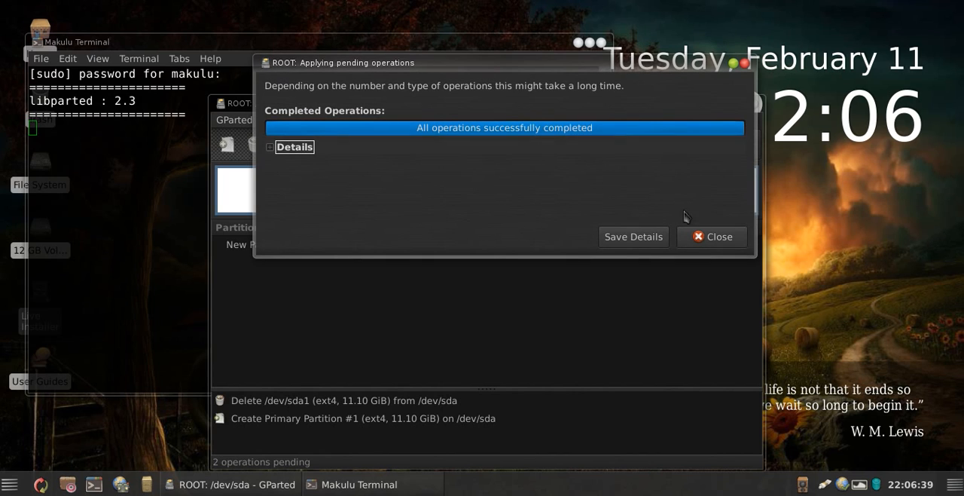
left_click(712, 238)
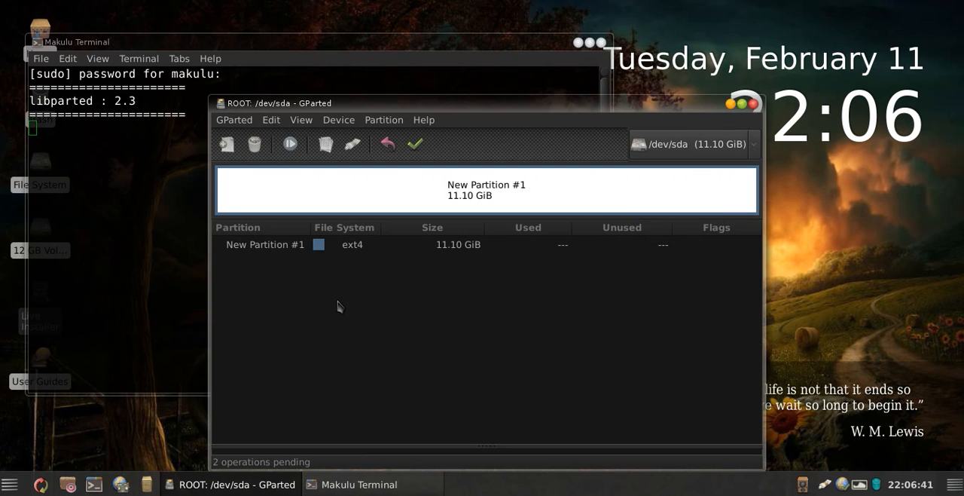
left_click(307, 246)
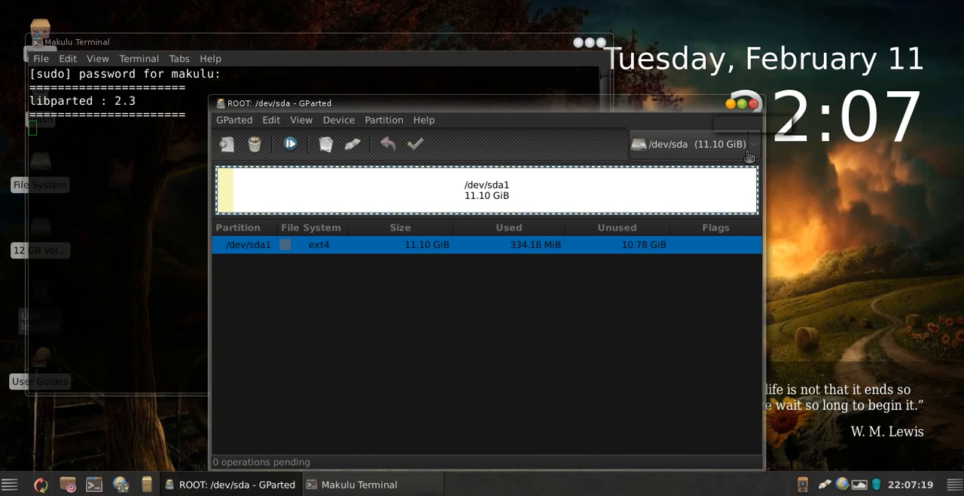
left_click(729, 103)
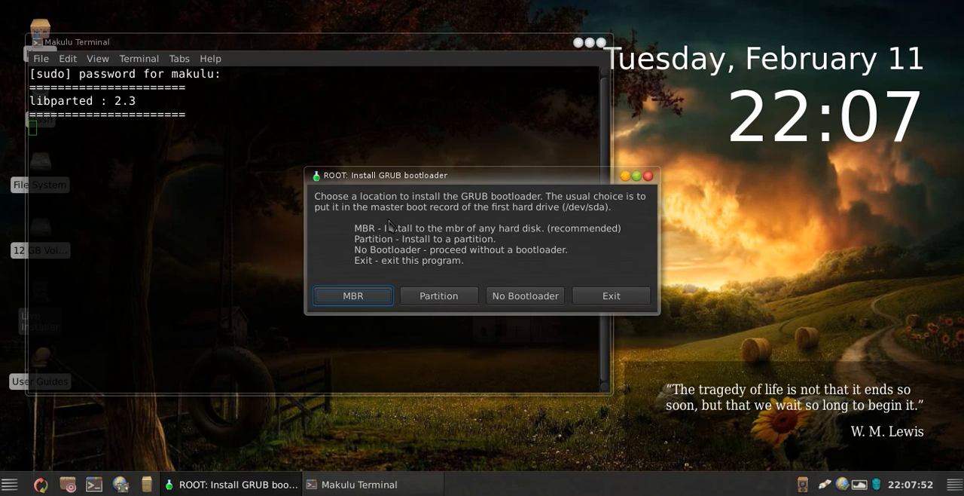
Step: Choose the MBR of /dev/sda as the location for the GRUB bootloader
left_click(339, 296)
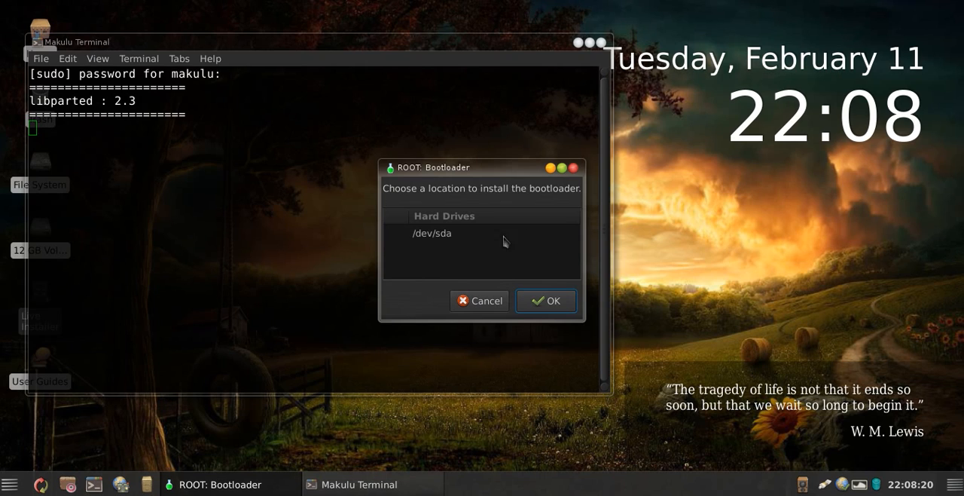
left_click(466, 241)
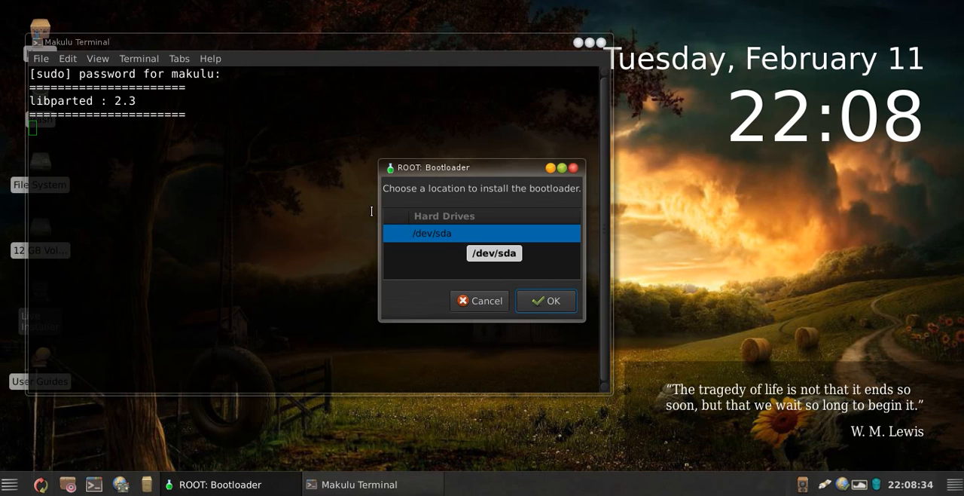
left_click(556, 302)
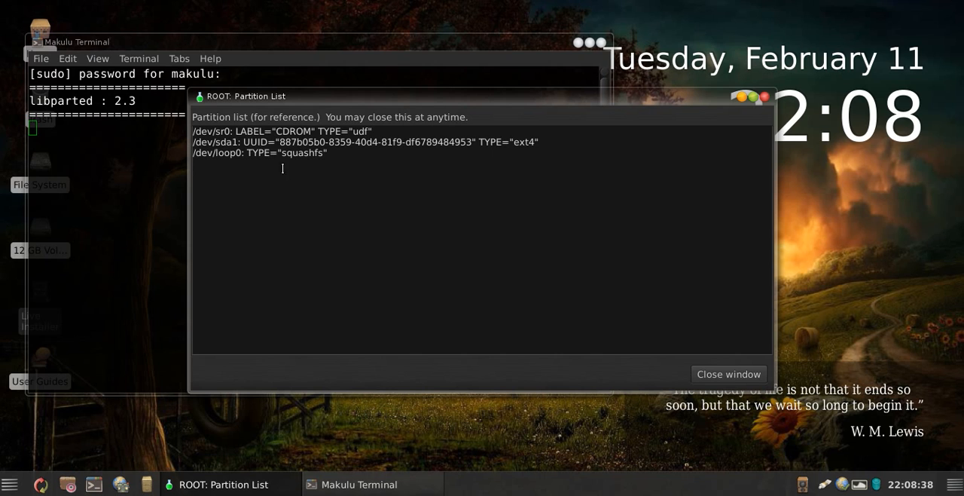
Step: Check the /dev/sda1 entry in the partition list, close the list, and choose /dev/sda1 as the root partition for the installation
left_click_drag(299, 104, 225, 37)
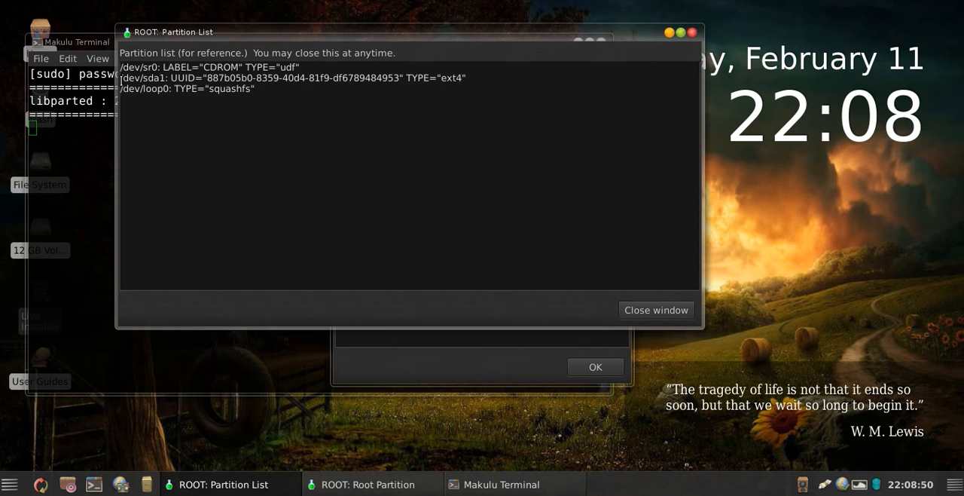
left_click_drag(121, 77, 164, 78)
left_click(483, 78)
left_click(456, 78)
left_click(649, 310)
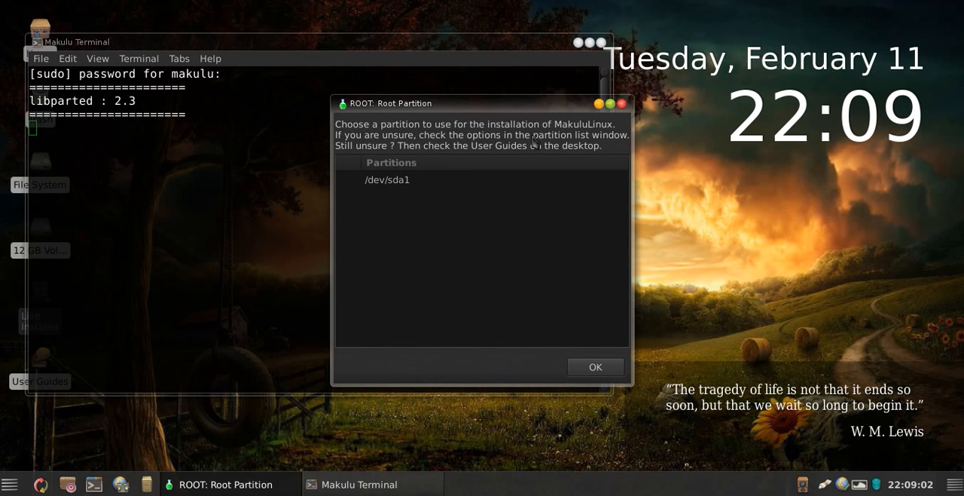
left_click(387, 182)
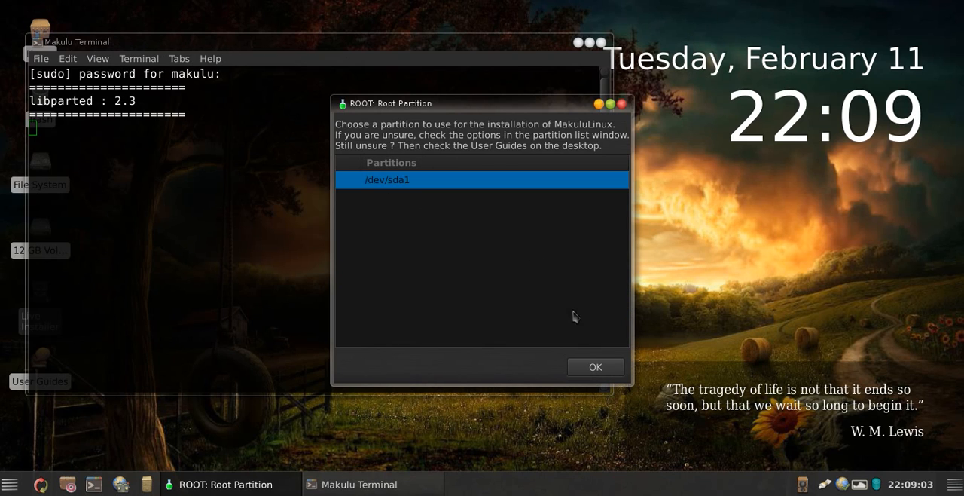
left_click(595, 368)
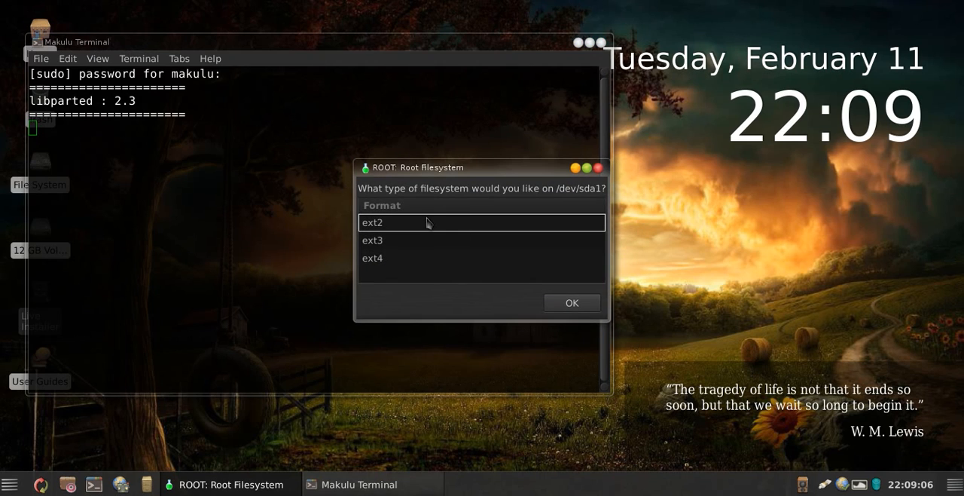
Step: Choose ext4 as the filesystem for /dev/sda1 and set the installed system's hostname to testpc
left_click(431, 264)
left_click(580, 305)
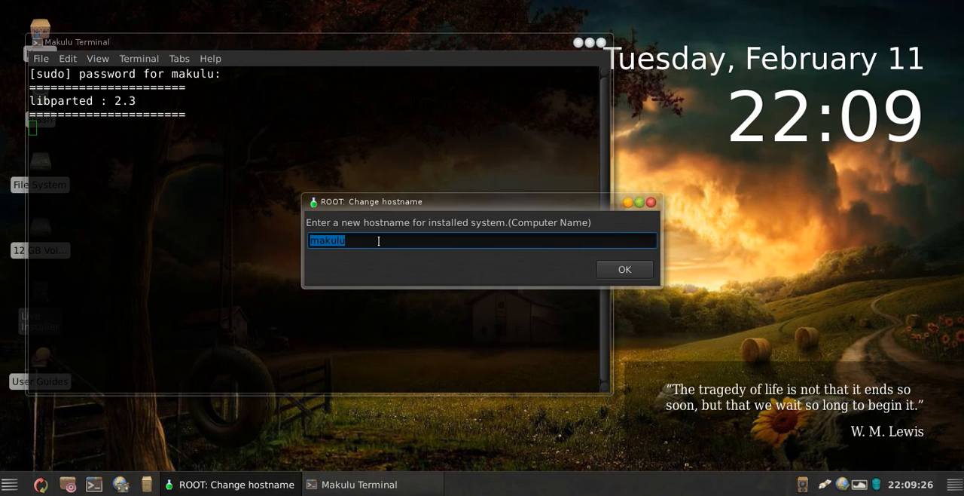
type("testpc")
left_click(624, 270)
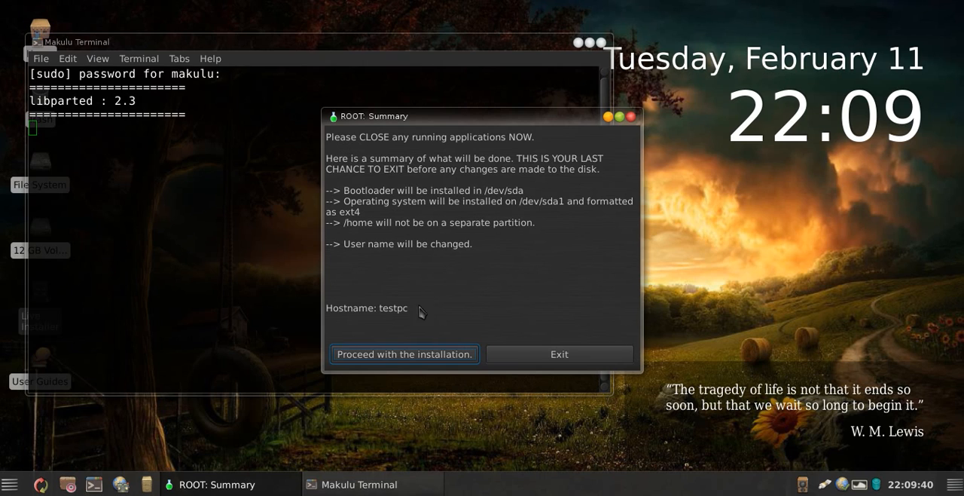
Step: Accept the installation summary and start copying the system files to the new partition
left_click(401, 356)
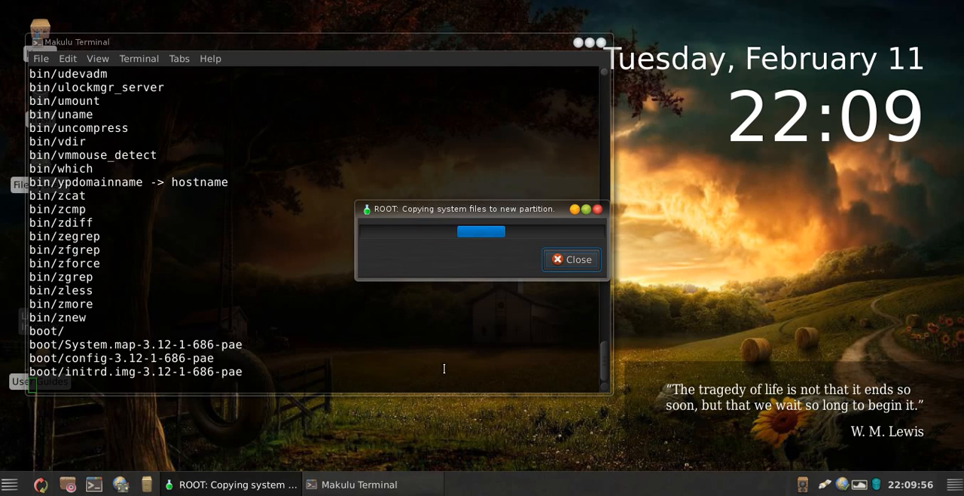
left_click_drag(451, 213, 523, 216)
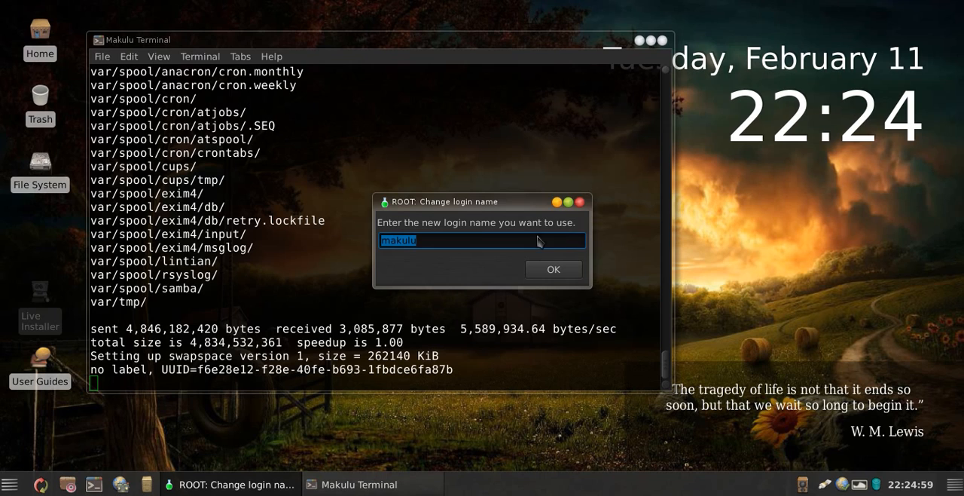
Step: Replace the default login name with test for the installed system
left_click_drag(482, 201, 500, 202)
left_click(479, 238)
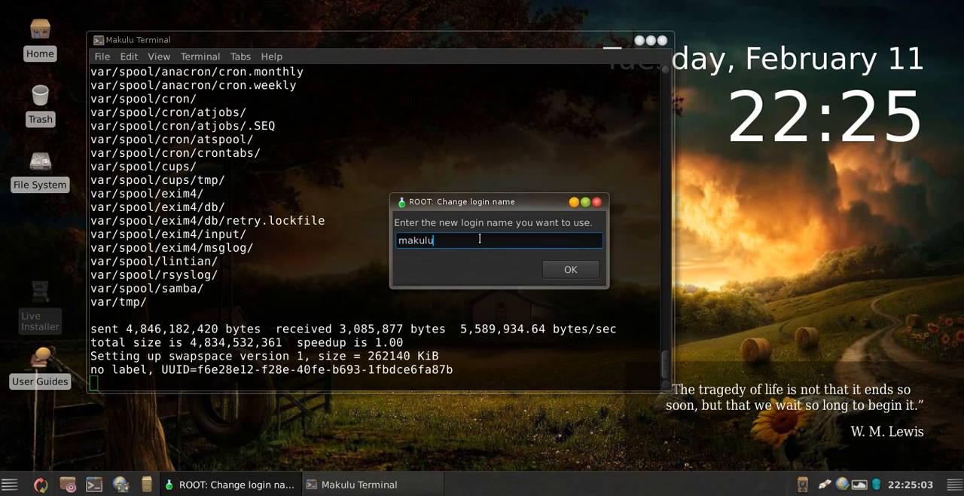
double_click(392, 240)
type("test")
key("Return")
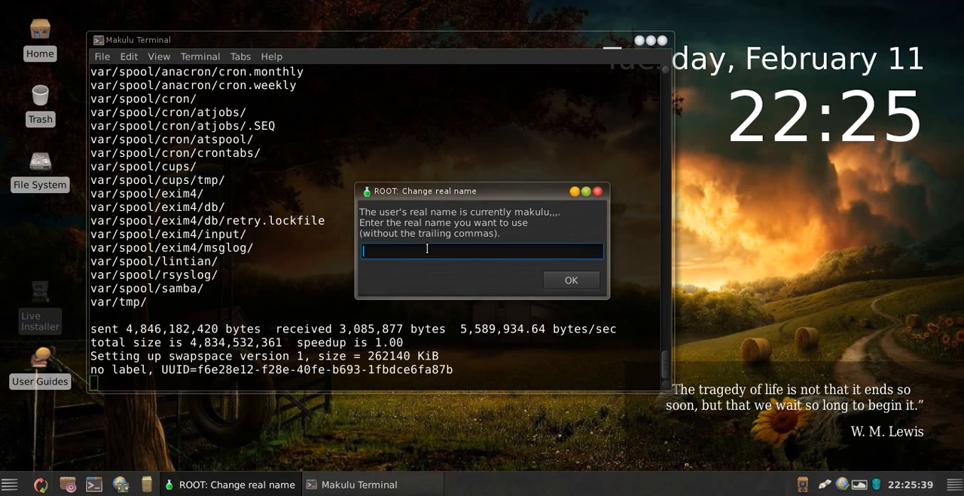
Step: Set the user's real name to testing
type("testing")
left_click(578, 278)
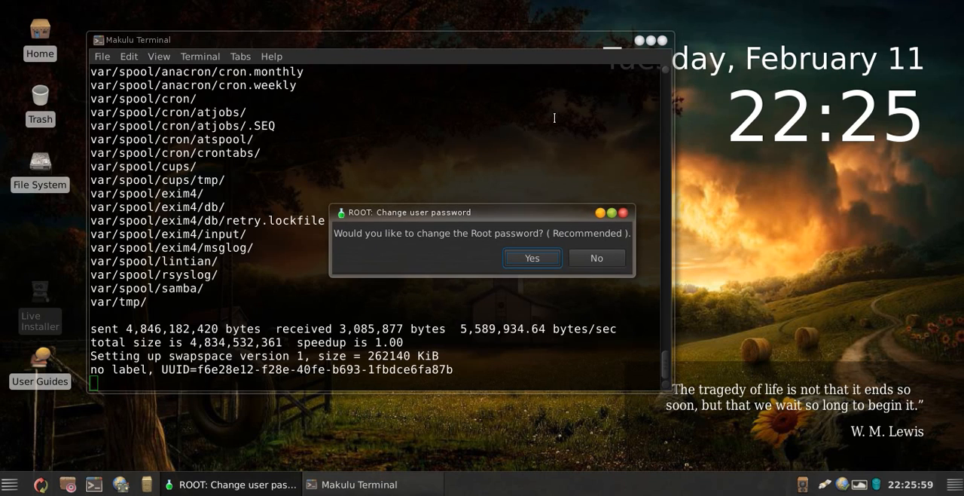
Step: Agree to change the root password, then enter and retype the new root password
left_click(533, 258)
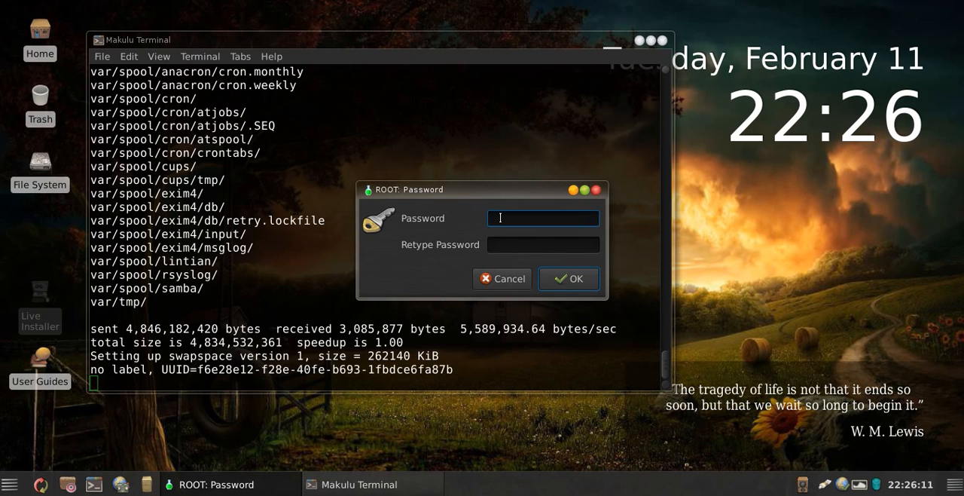
type("******")
key("Tab")
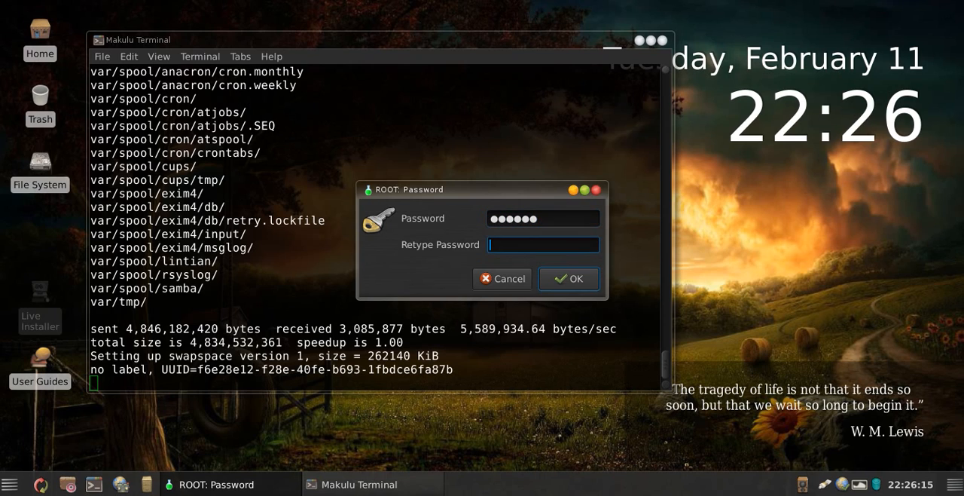
type("******")
left_click(580, 280)
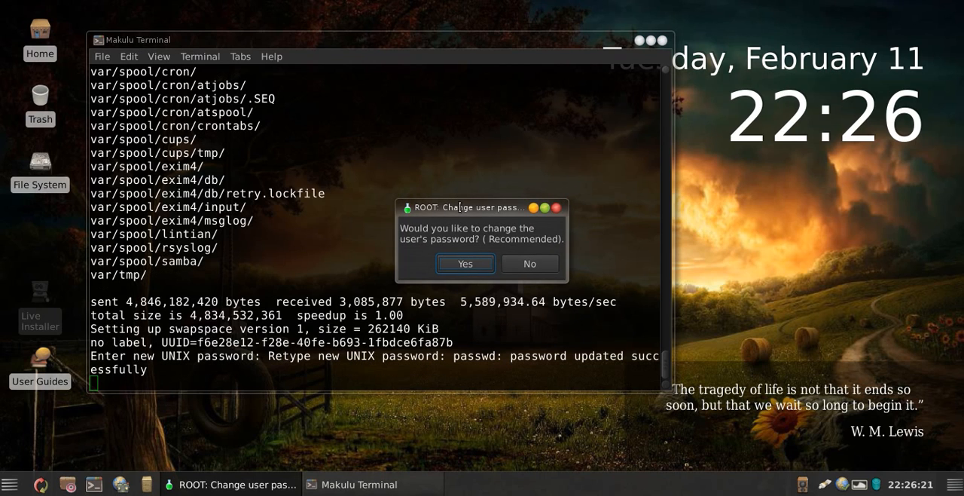
Step: Agree to change the user's password, enter and retype the new user password, and close the finished installer
left_click(459, 264)
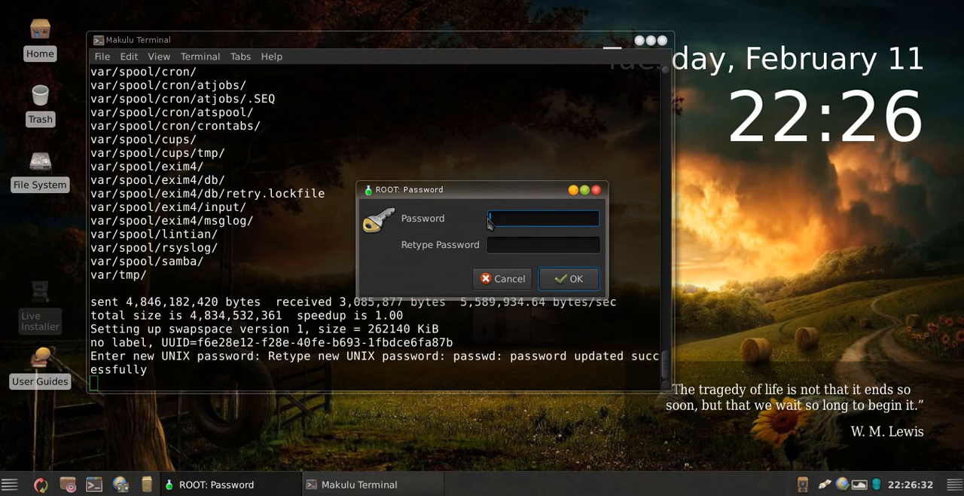
type("●●●●●●")
key("Tab")
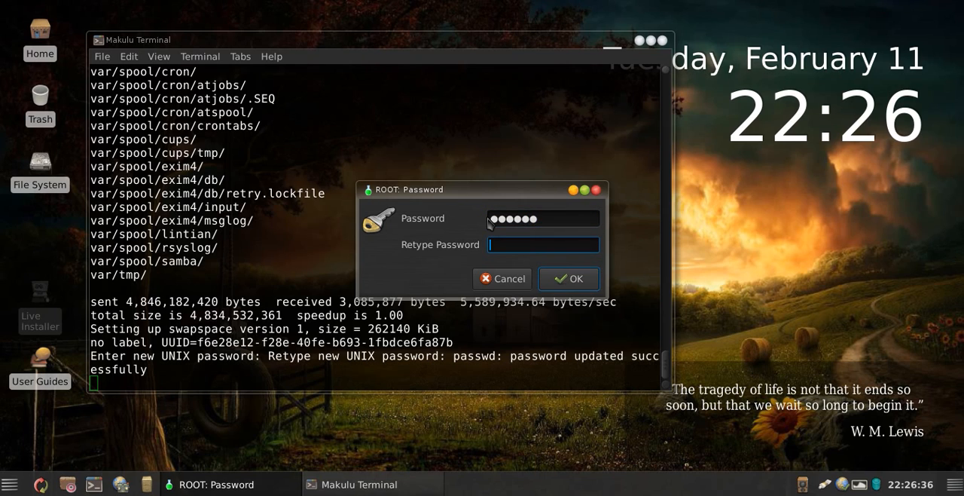
type("●●●●●●")
left_click(544, 218)
left_click(552, 241)
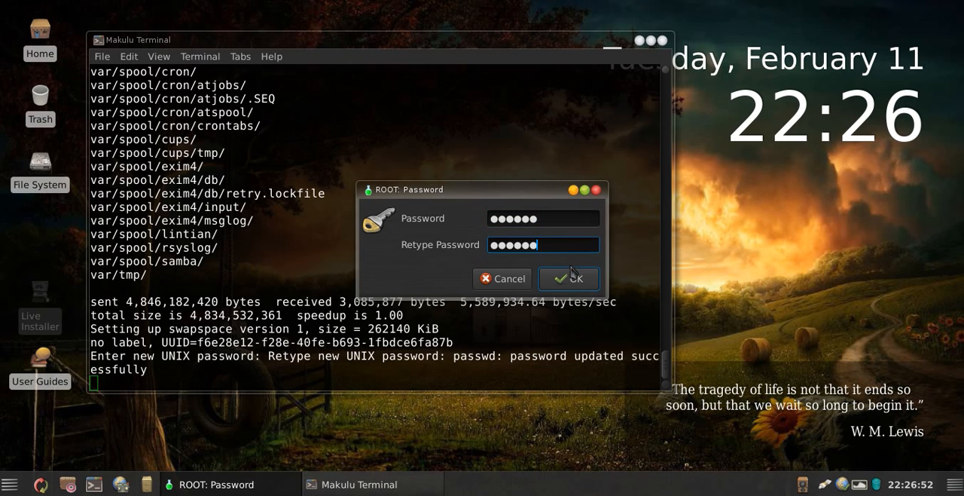
left_click(570, 279)
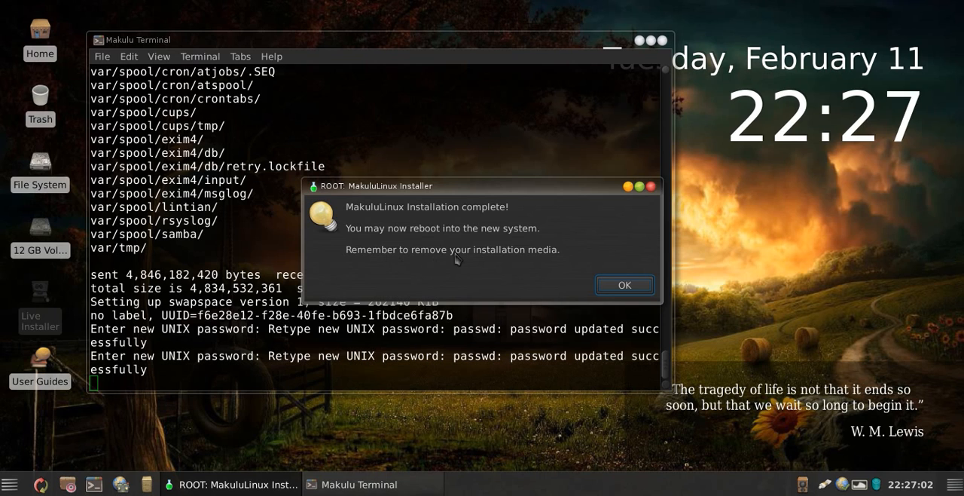
left_click(624, 286)
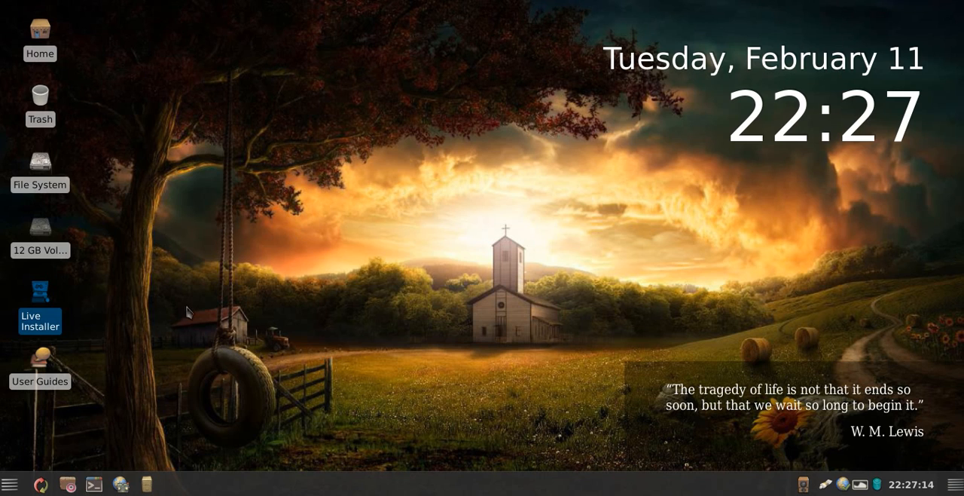
left_click(10, 484)
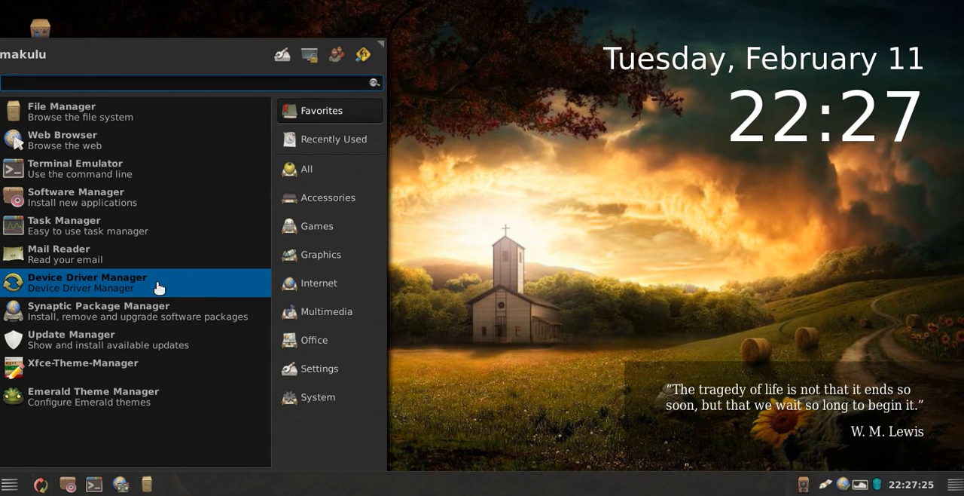
left_click(451, 357)
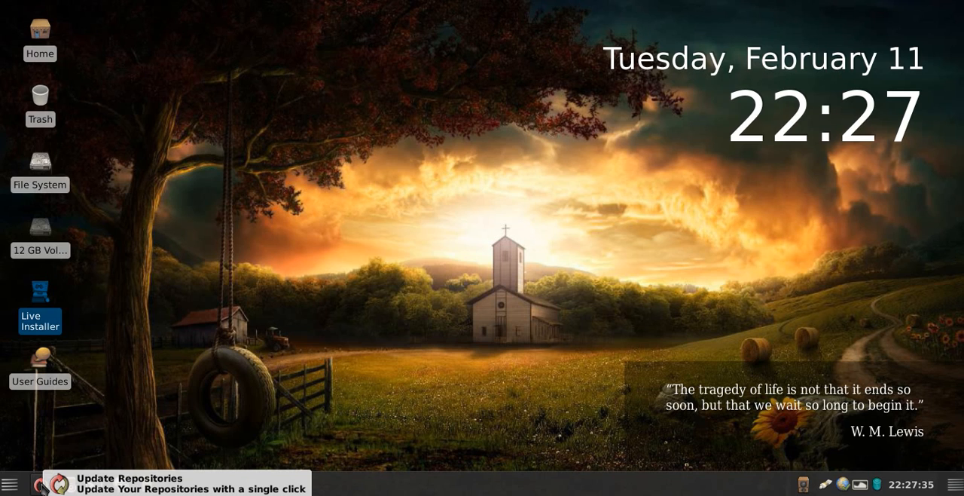
left_click(9, 484)
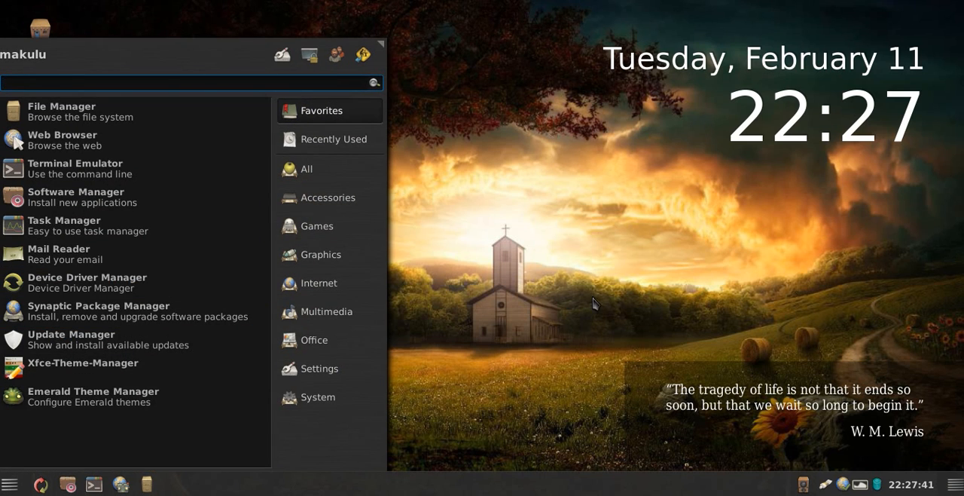
left_click_drag(550, 335, 444, 235)
left_click(341, 178)
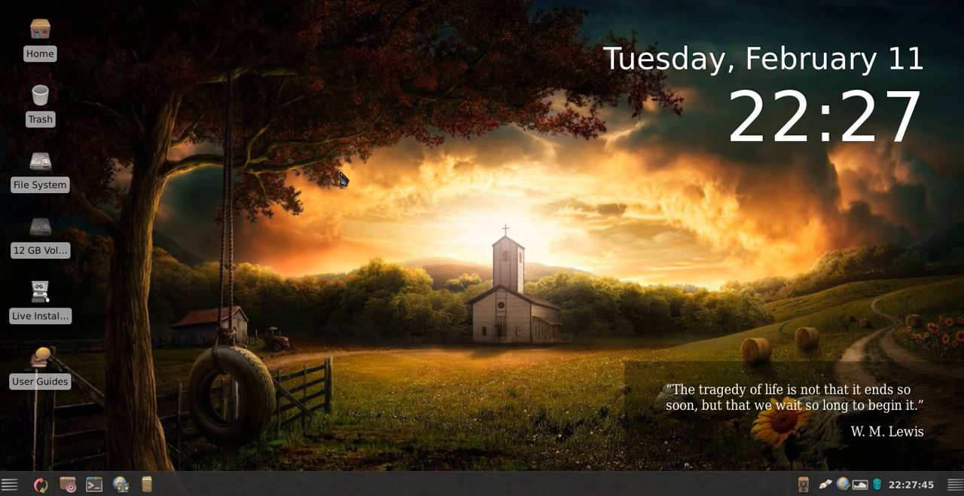